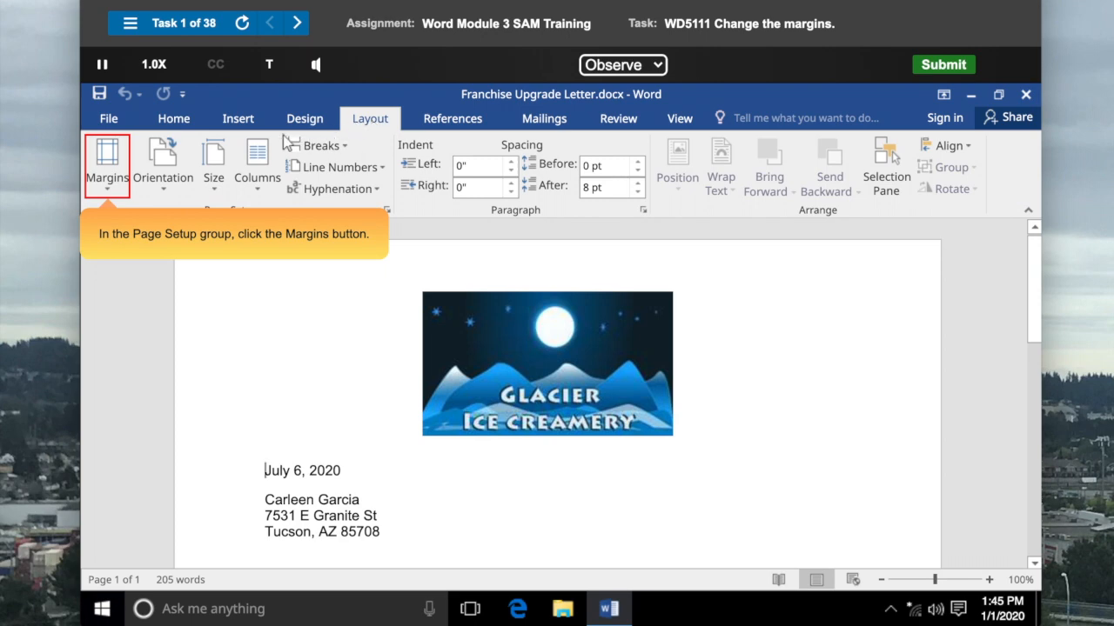
# Step: Apply the Wide margins preset to the franchise upgrade letter
pyautogui.click(108, 165)
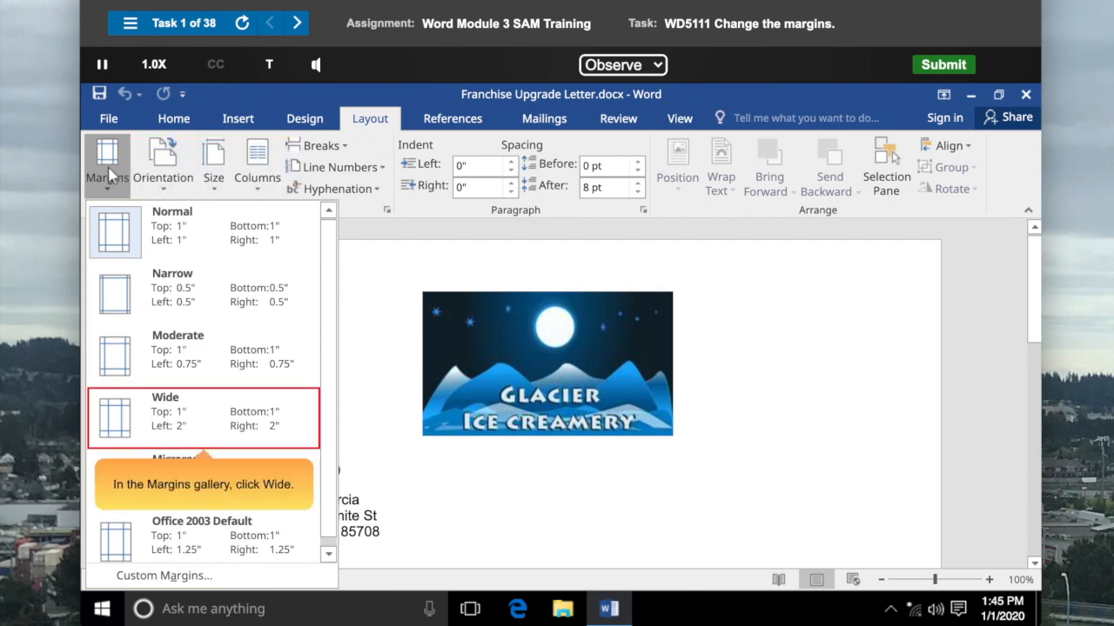
pyautogui.click(207, 427)
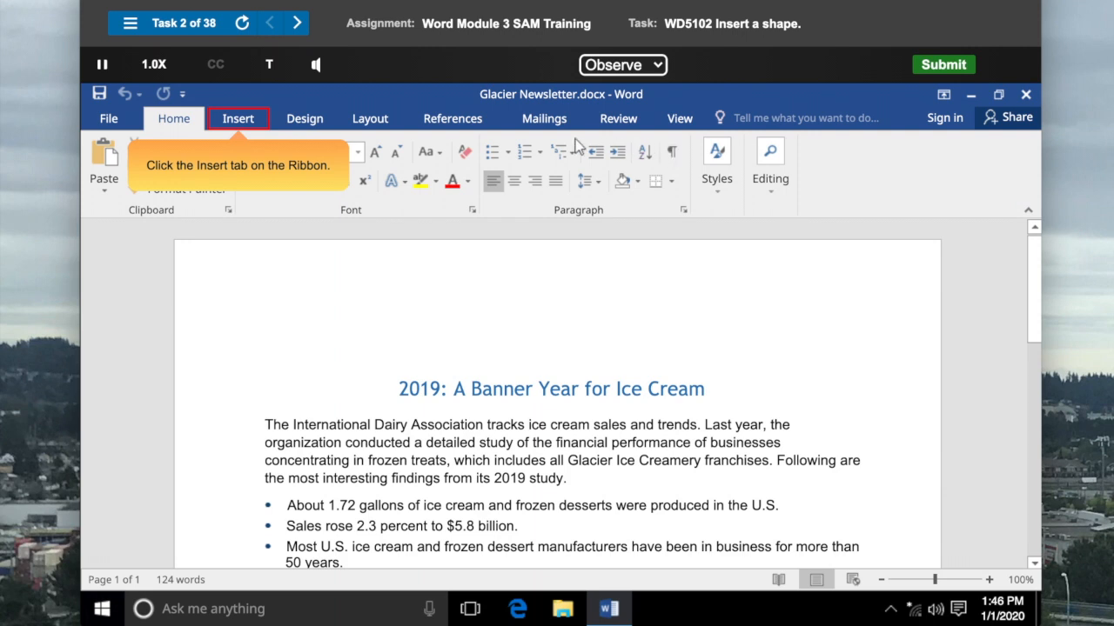
# Step: Draw an Up Ribbon shape above the "2019: A Banner Year for Ice Cream" heading, about as wide as the heading
pyautogui.click(240, 123)
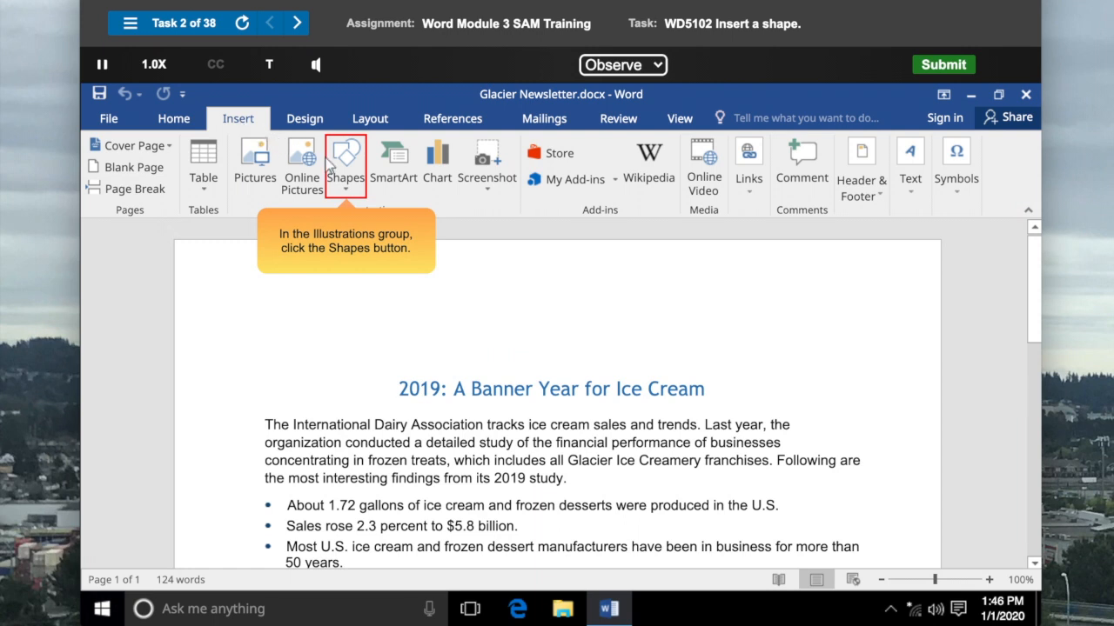
pyautogui.click(346, 174)
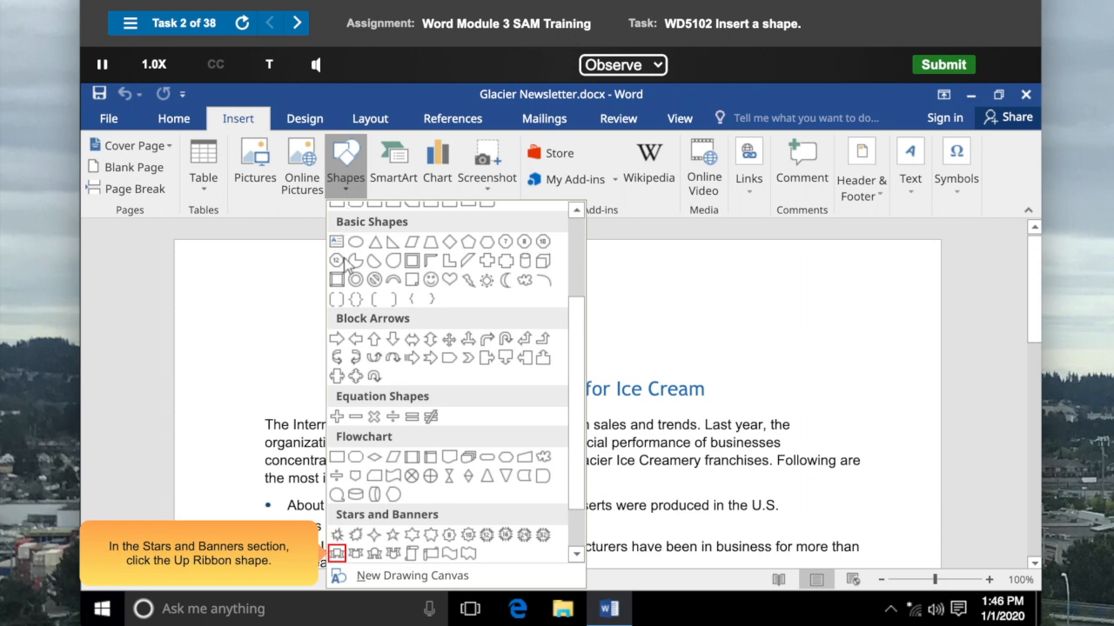
pyautogui.click(337, 554)
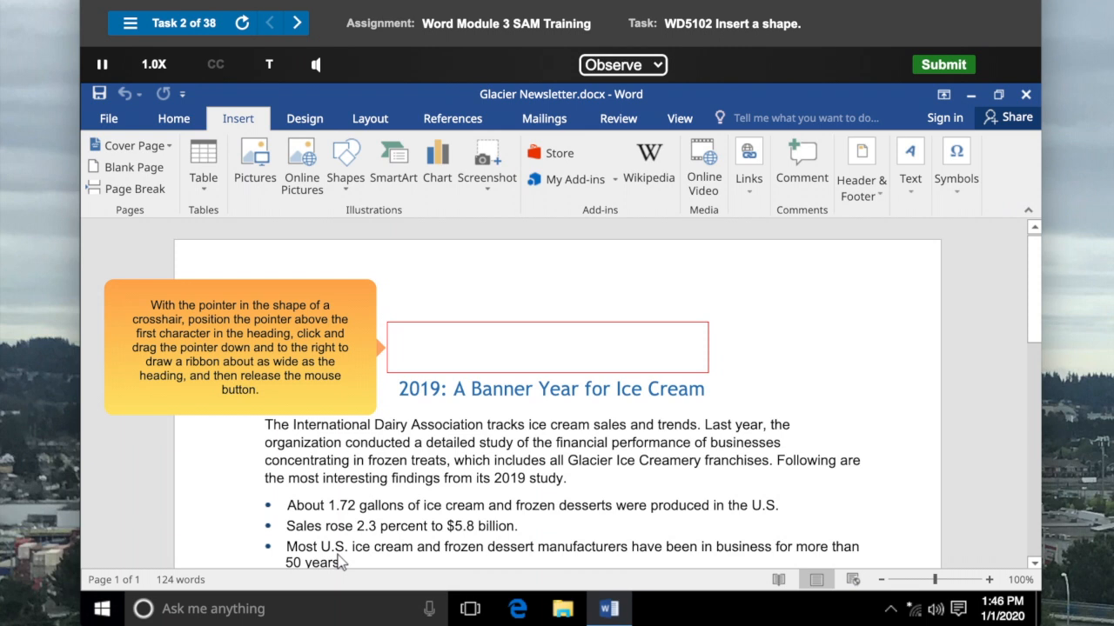
pyautogui.moveTo(388, 324); pyautogui.dragTo(709, 376)
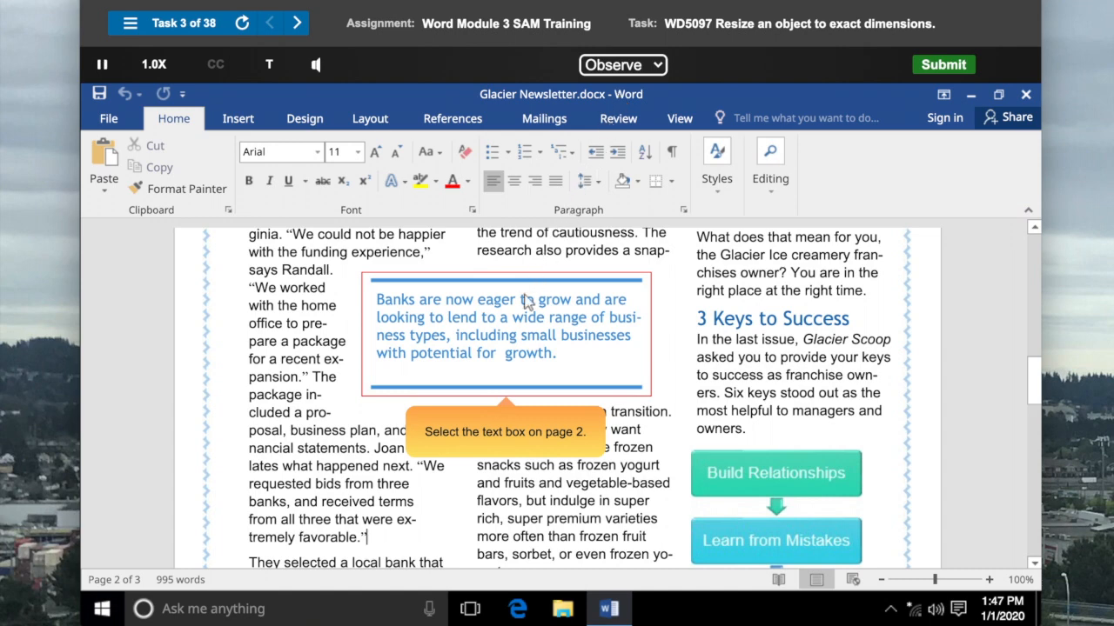
# Step: Resize the text box on page 2 to a height of 1.9 inches and a width of 2 inches
pyautogui.click(509, 342)
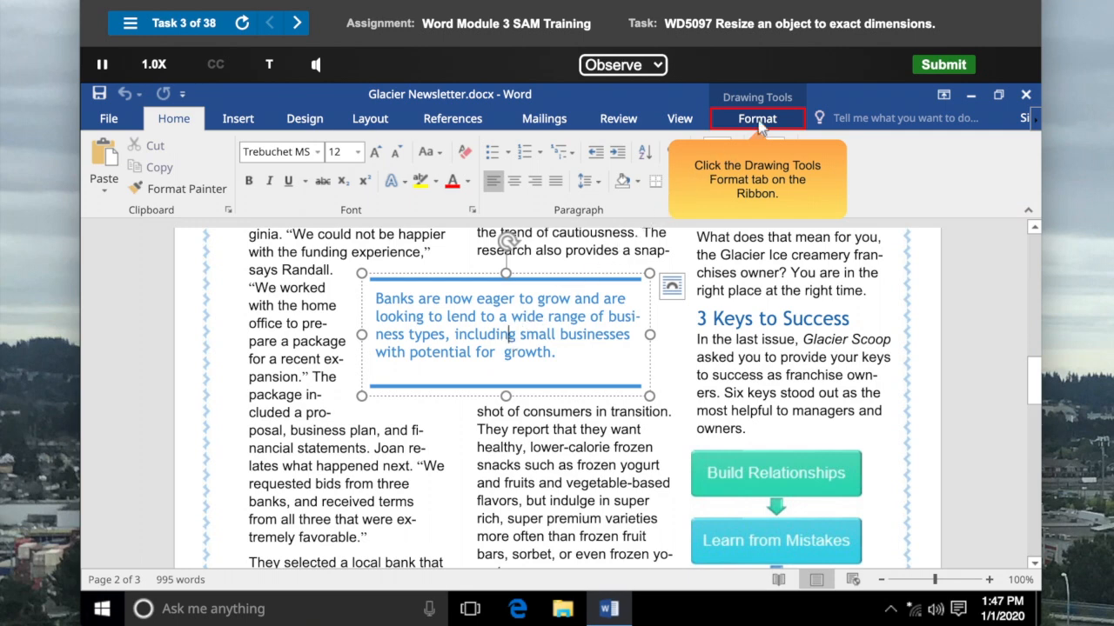
pyautogui.click(759, 123)
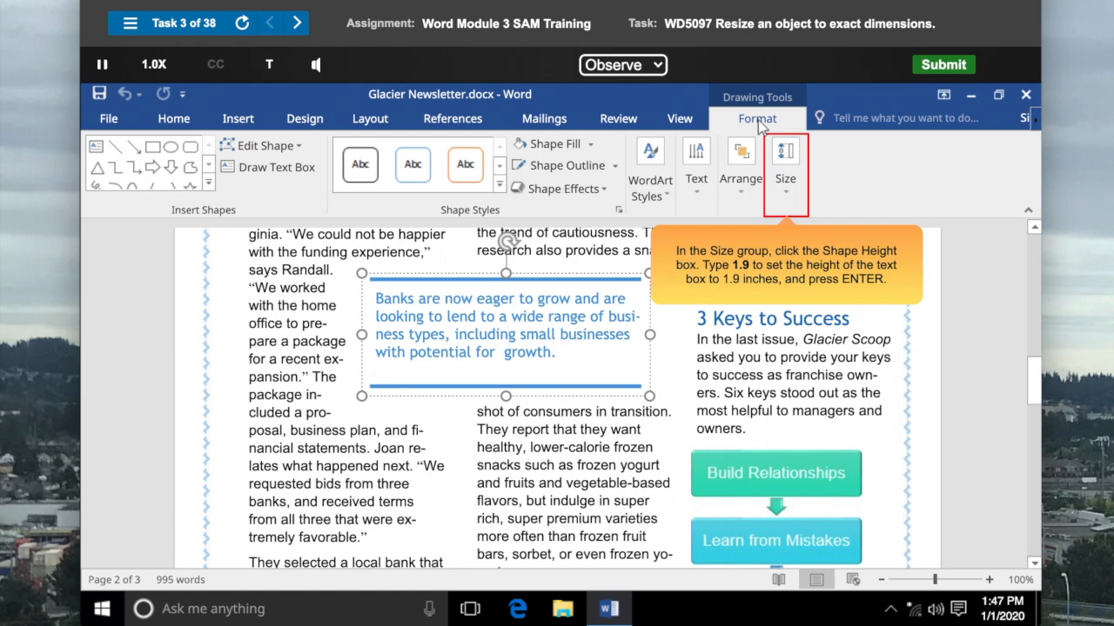
pyautogui.click(787, 183)
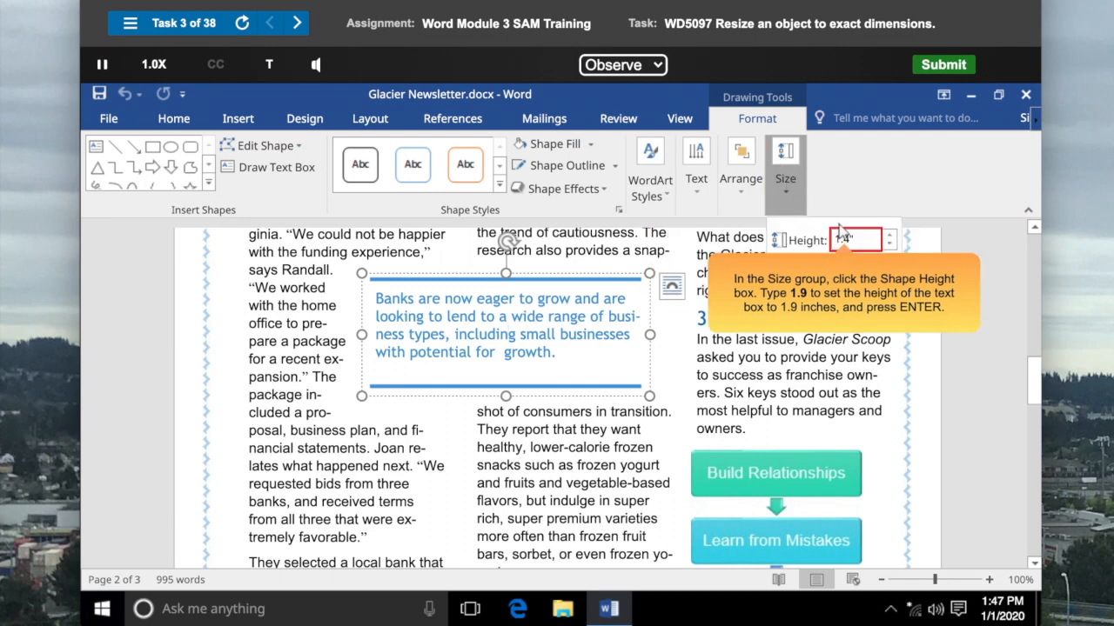
pyautogui.click(856, 245)
pyautogui.write('1.9')
pyautogui.press('Return')
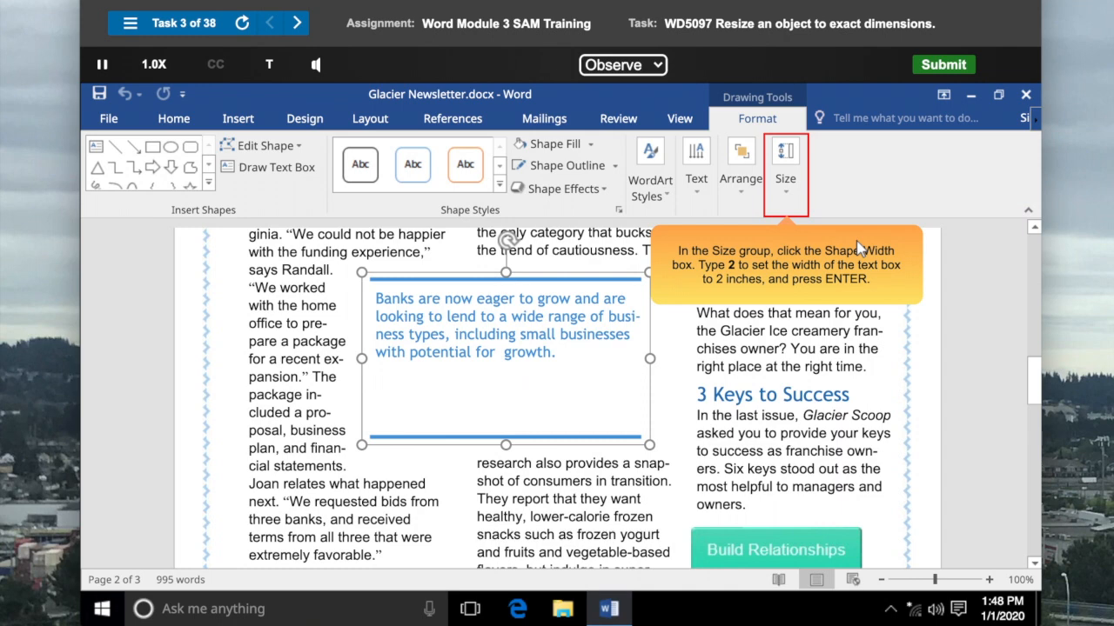
pyautogui.click(786, 178)
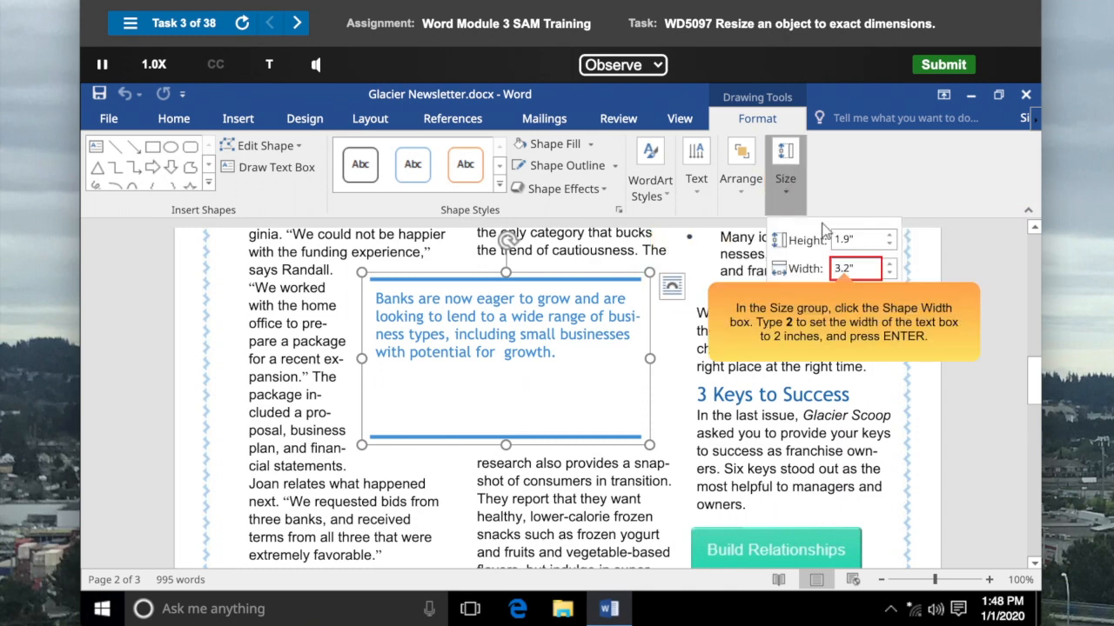
pyautogui.click(857, 270)
pyautogui.write('2')
pyautogui.press('Return')
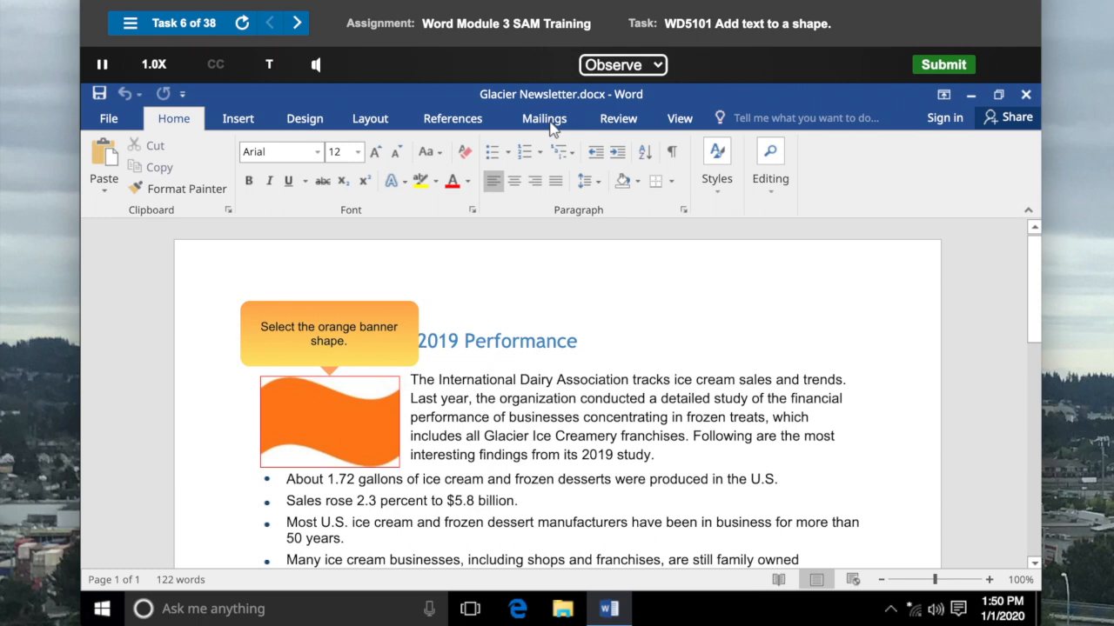
# Step: Add the text "Banner Year for Ice Cream" to the orange banner shape
pyautogui.click(329, 417)
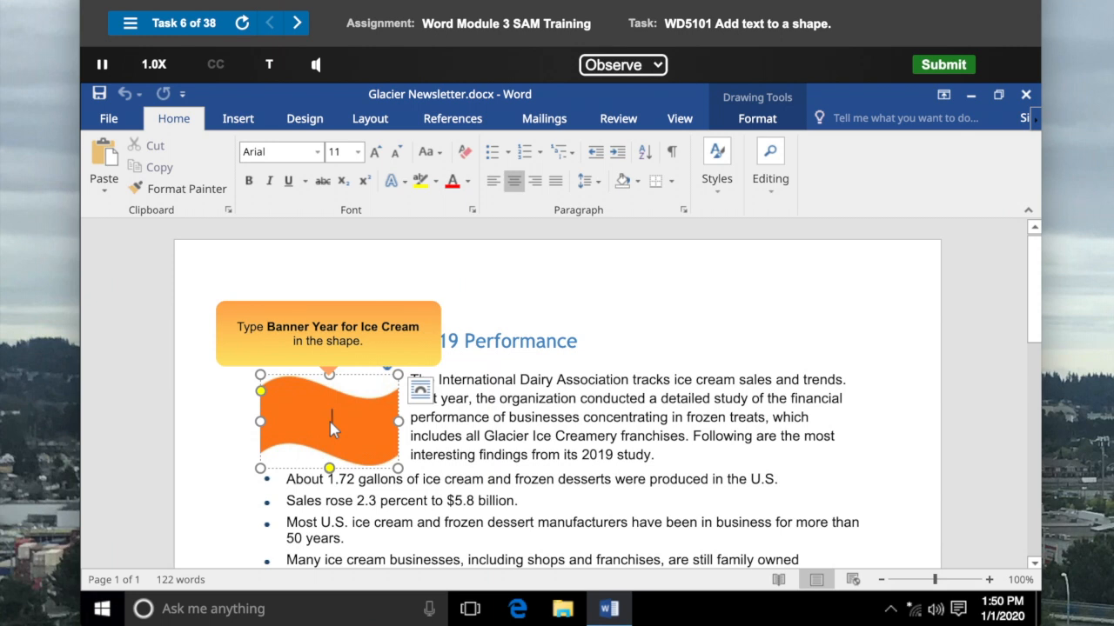
pyautogui.write('Banner Year for Ice Cream')
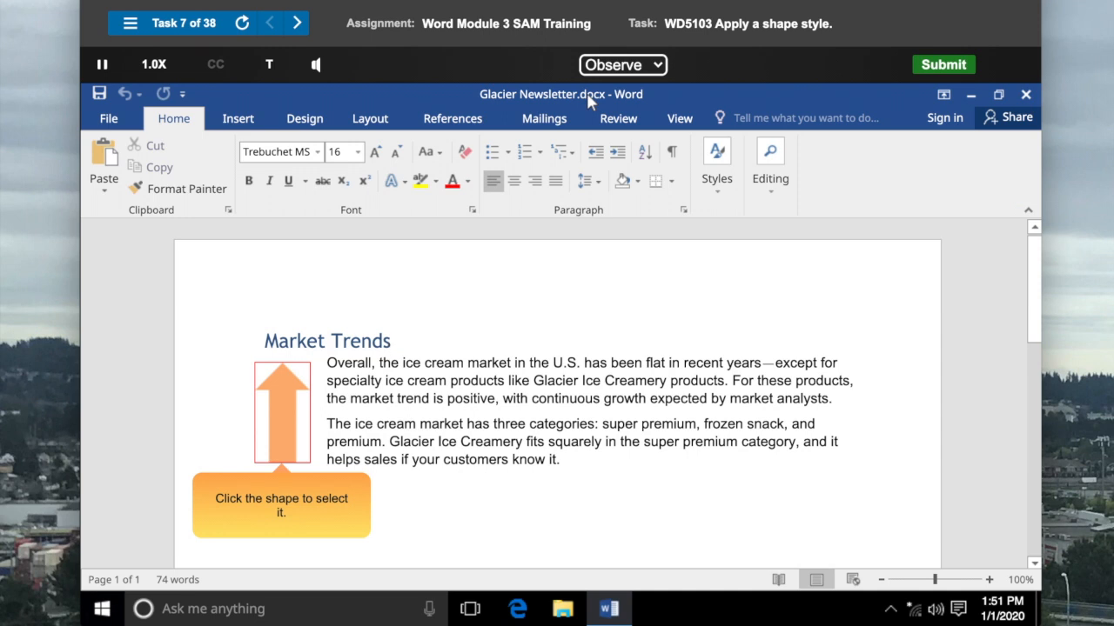
# Step: Apply the Moderate Effect - Orange, Accent 2 shape style to the up arrow beside the Market Trends text
pyautogui.click(282, 421)
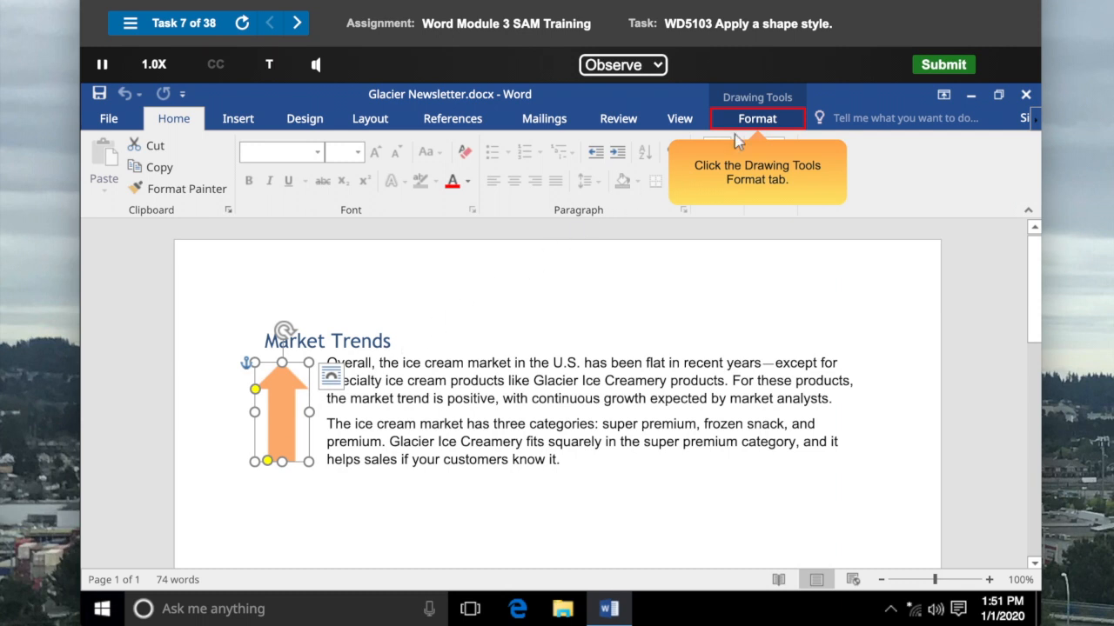
pyautogui.click(758, 122)
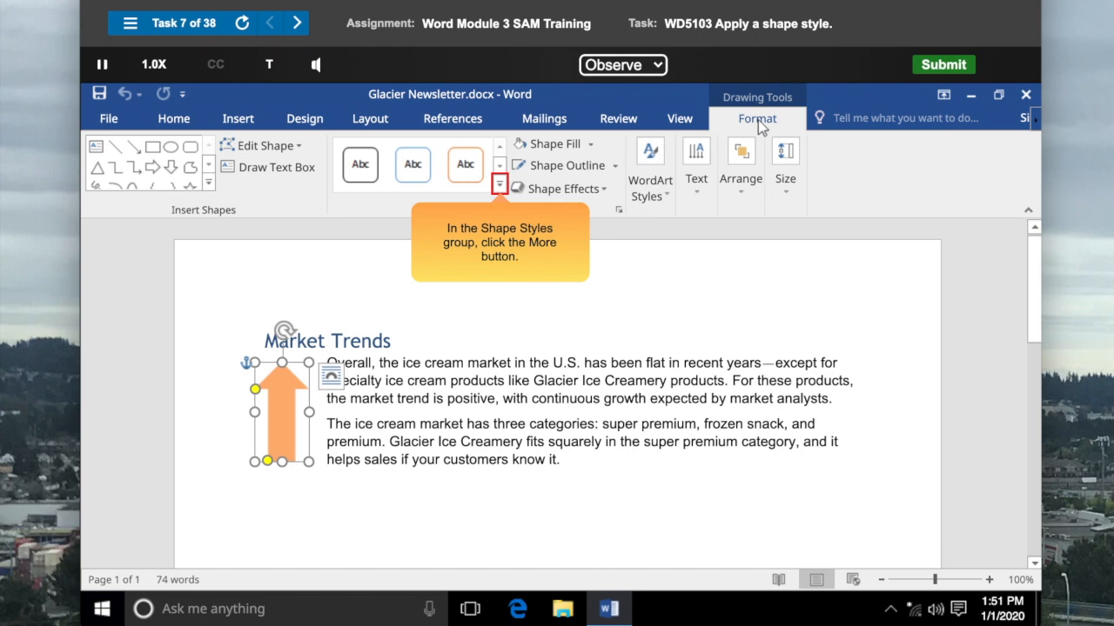
pyautogui.click(500, 187)
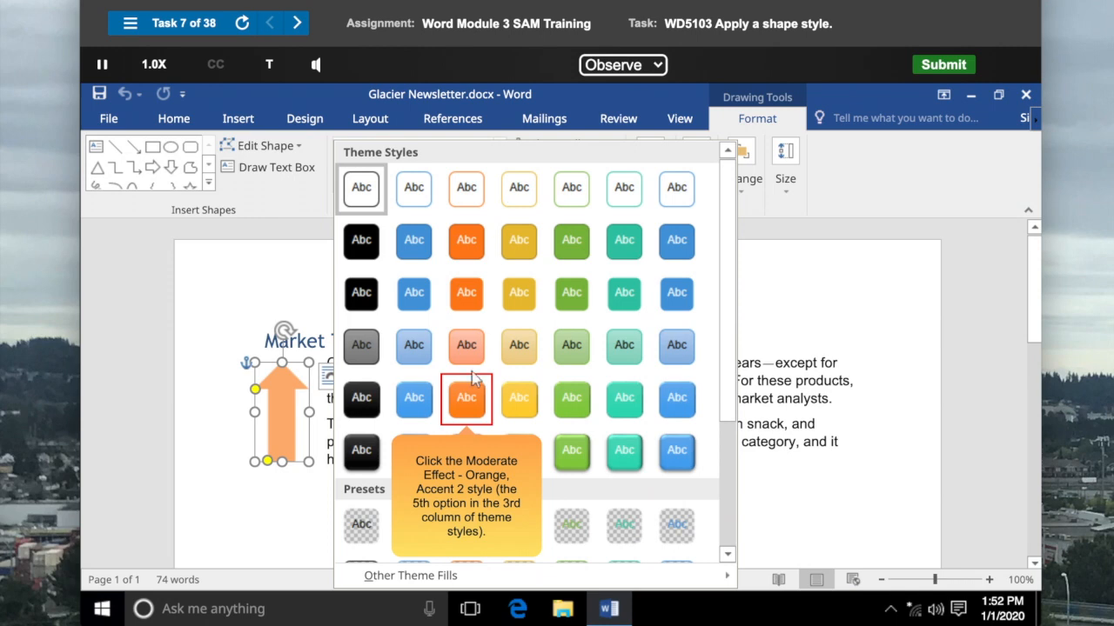
pyautogui.click(467, 402)
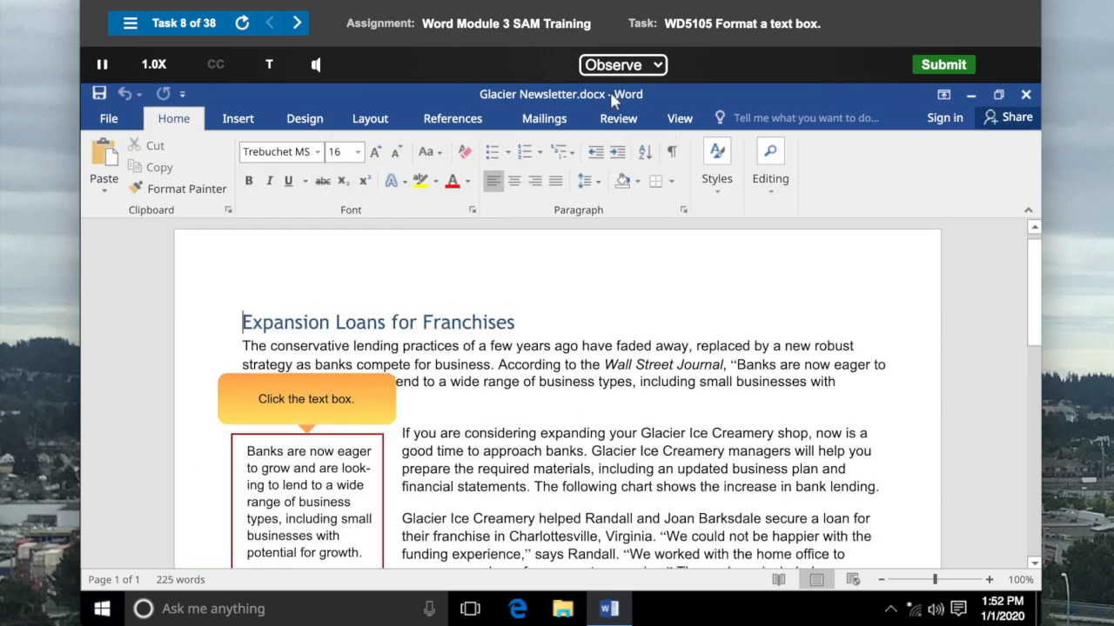
# Step: Format the bank lending text box with the Subtle Effect - Bright Green, Accent 5 style and a Bright Green, Accent 5, Darker 50% outline
pyautogui.click(310, 512)
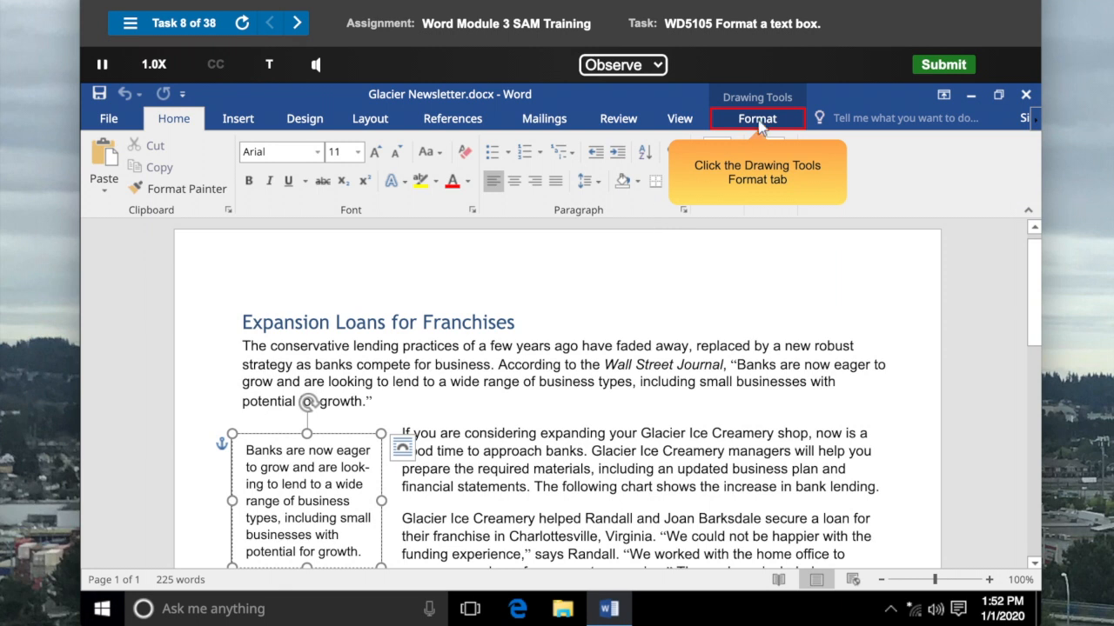
pyautogui.click(759, 123)
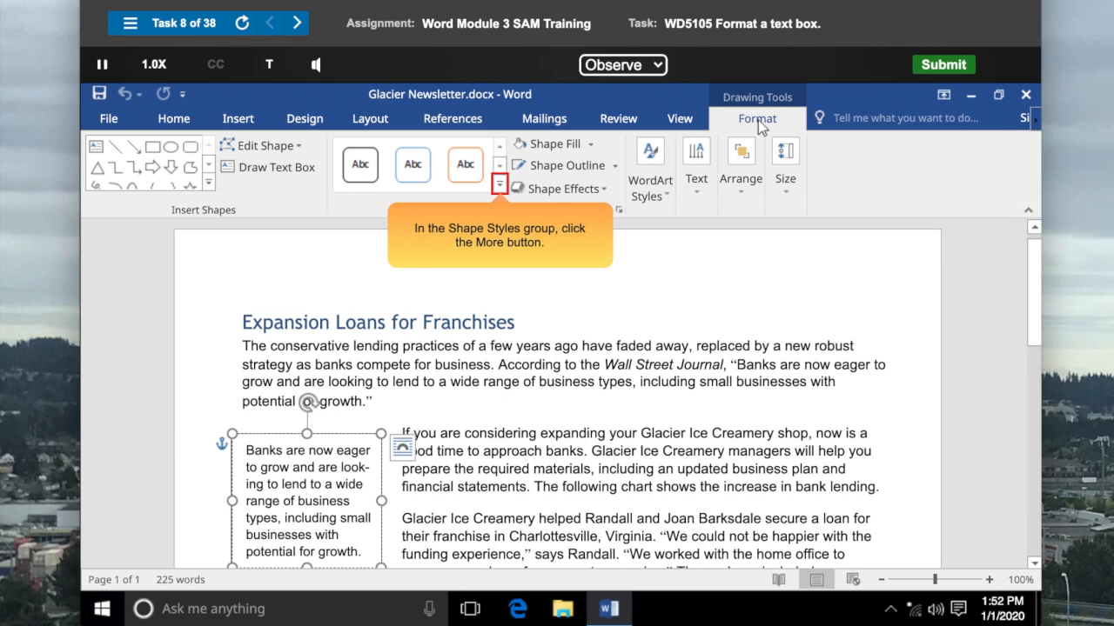
pyautogui.click(499, 186)
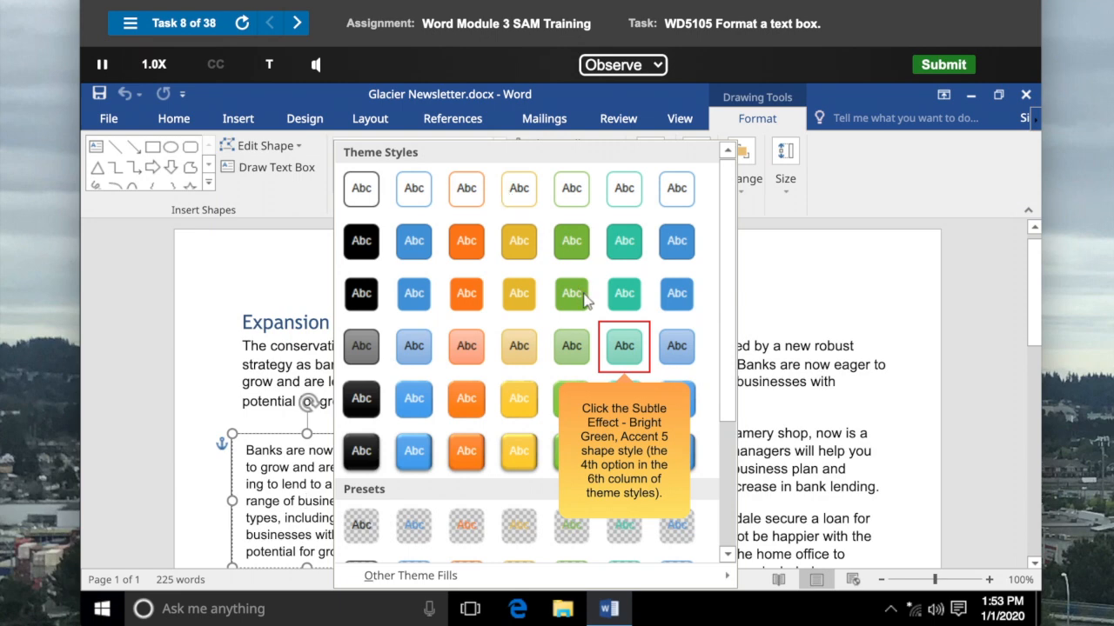
pyautogui.click(625, 350)
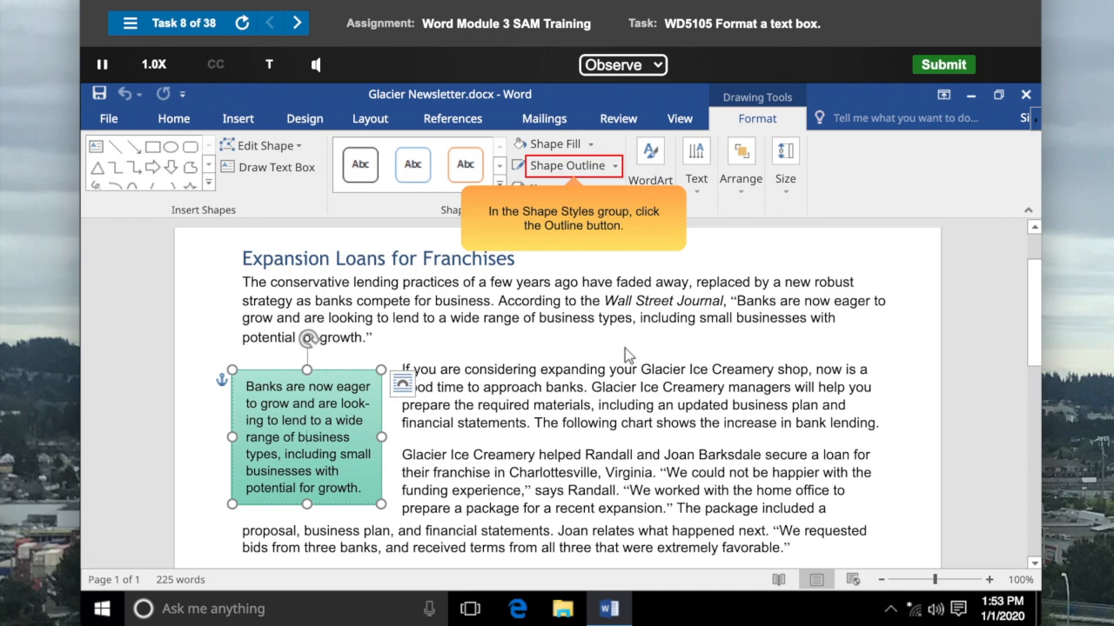
pyautogui.click(567, 166)
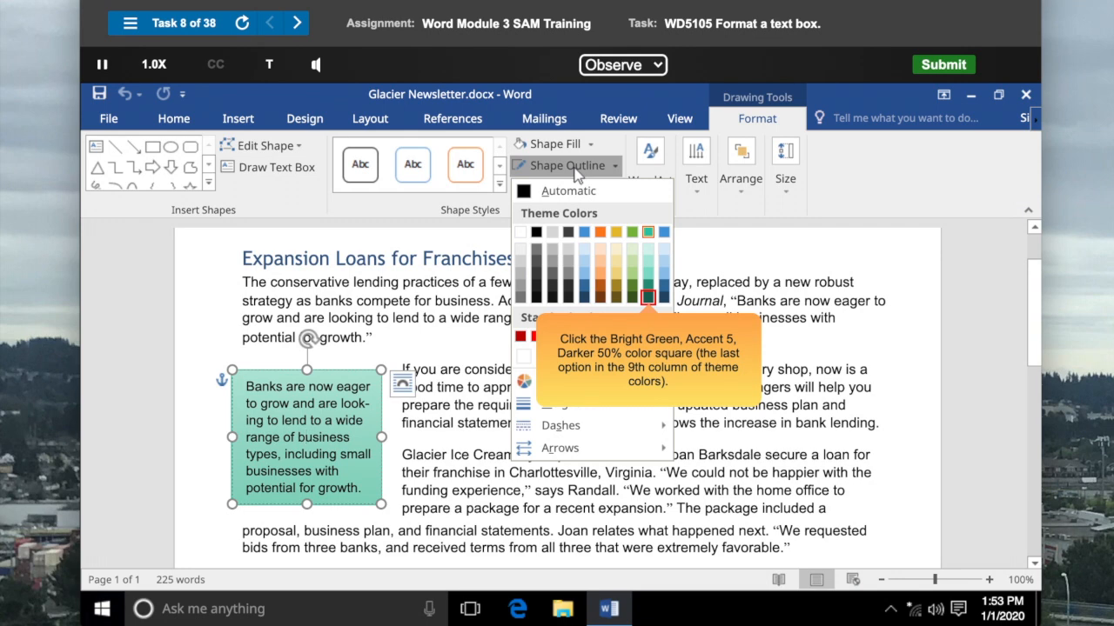
pyautogui.click(647, 297)
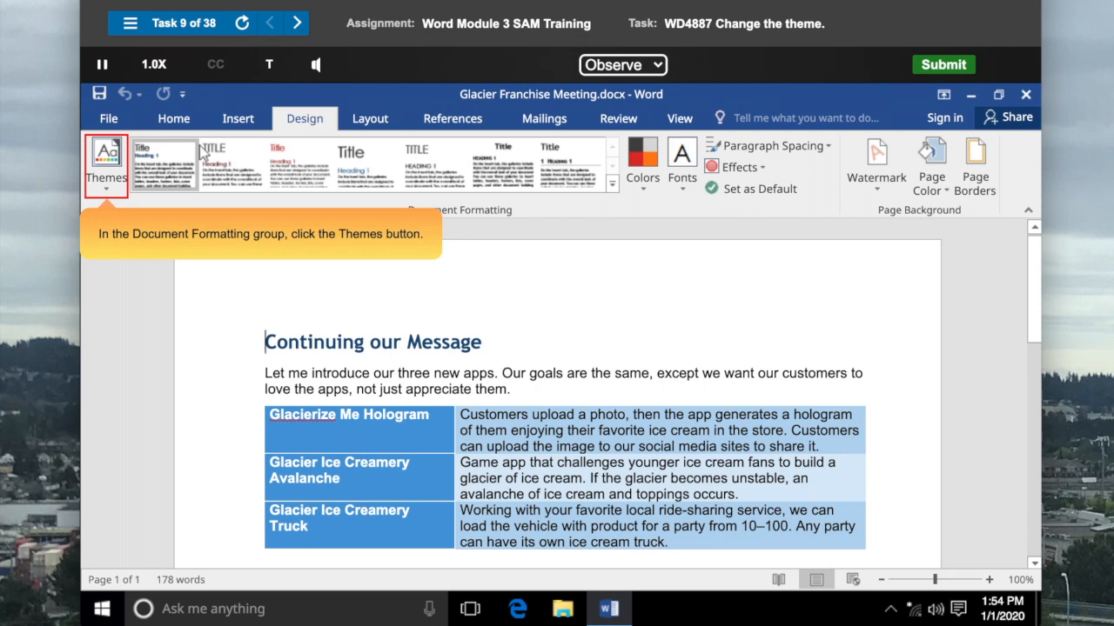
# Step: Change the theme of the franchise meeting document to Berlin
pyautogui.click(108, 173)
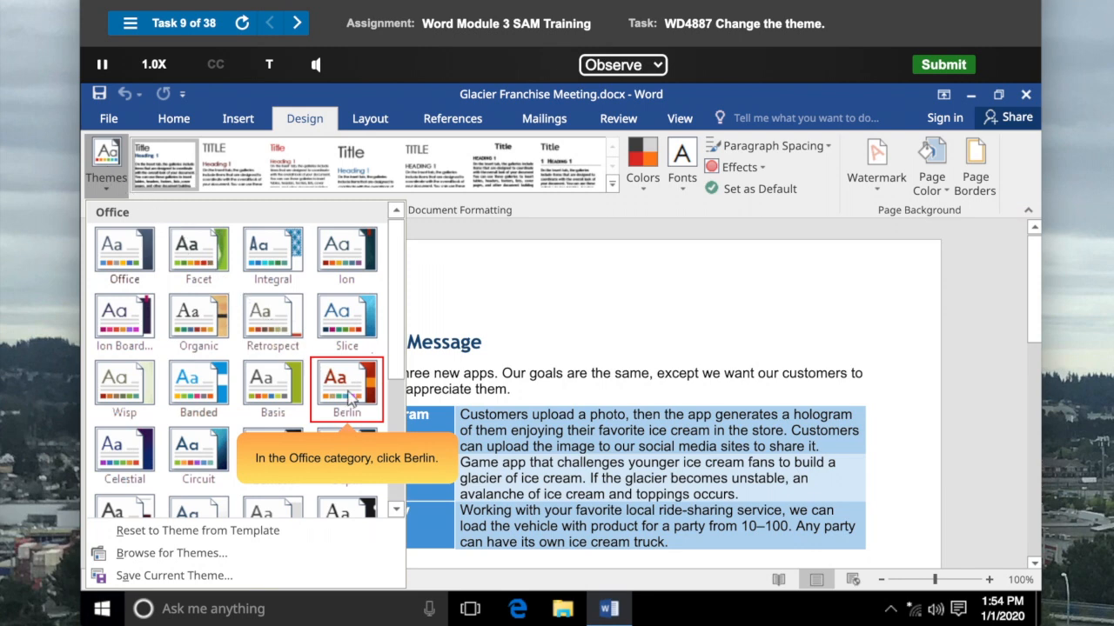
pyautogui.click(351, 397)
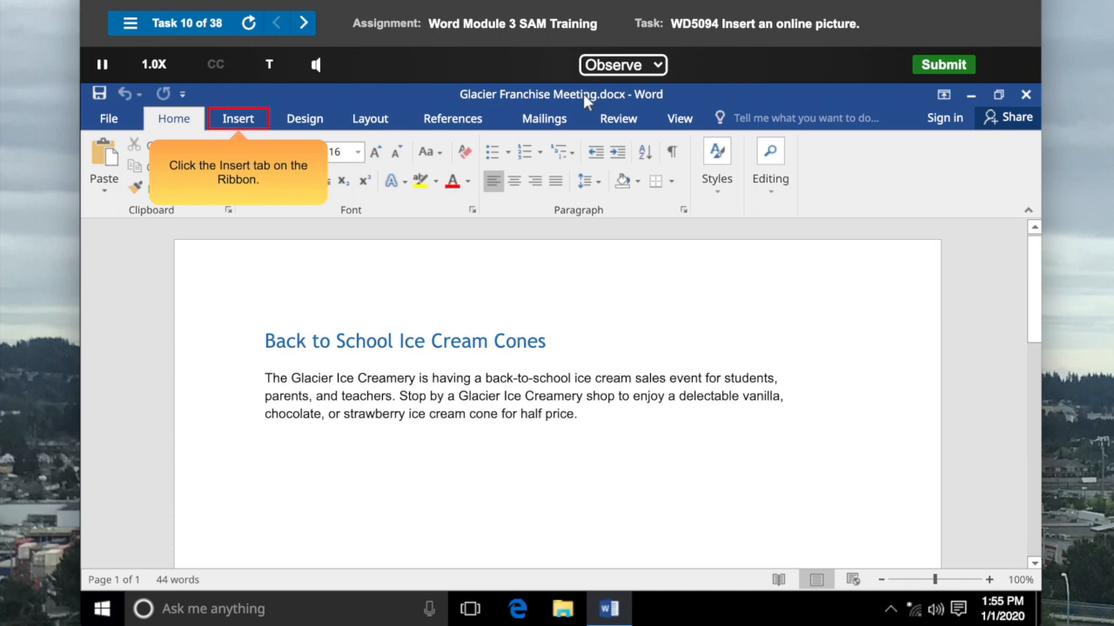
# Step: Search Bing images for "ice cream cone" and insert the first picture into the document
pyautogui.click(241, 124)
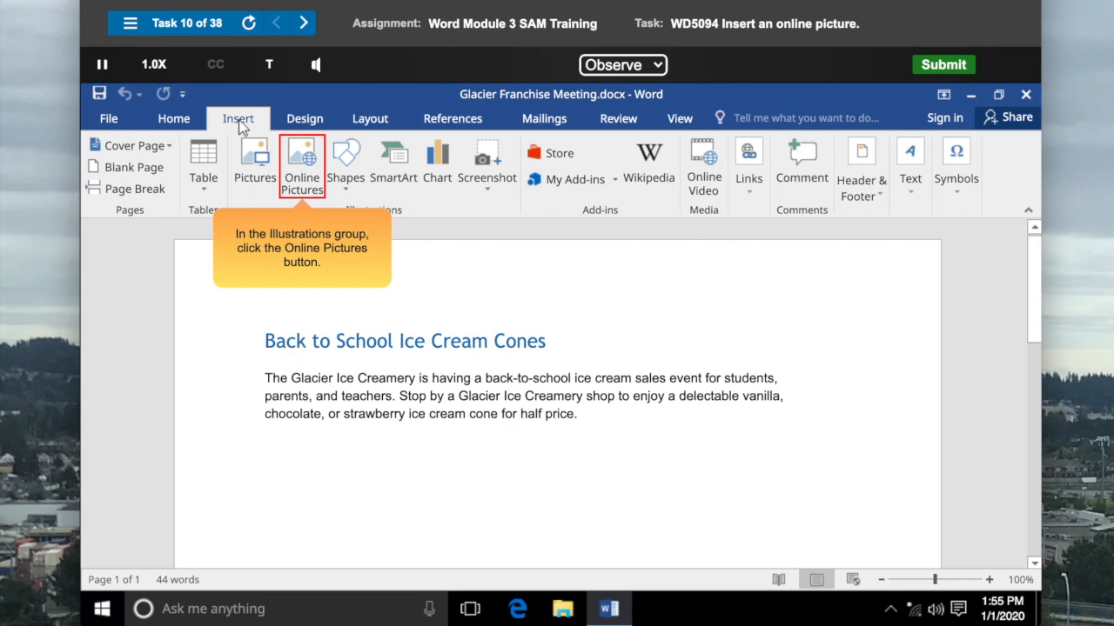
pyautogui.click(304, 174)
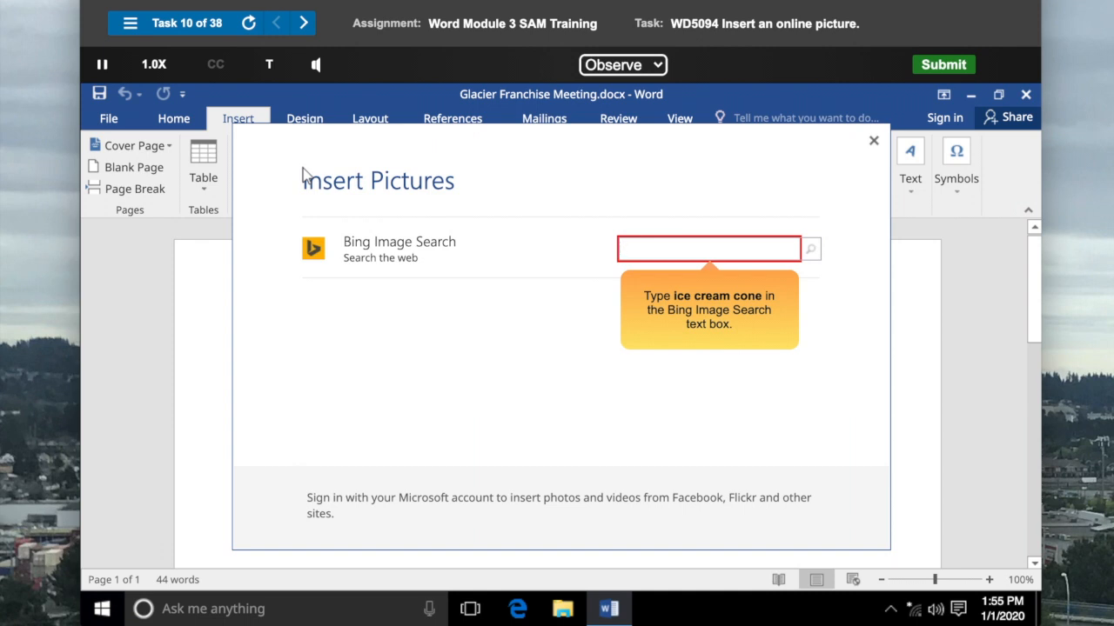
pyautogui.write('ice cream cone')
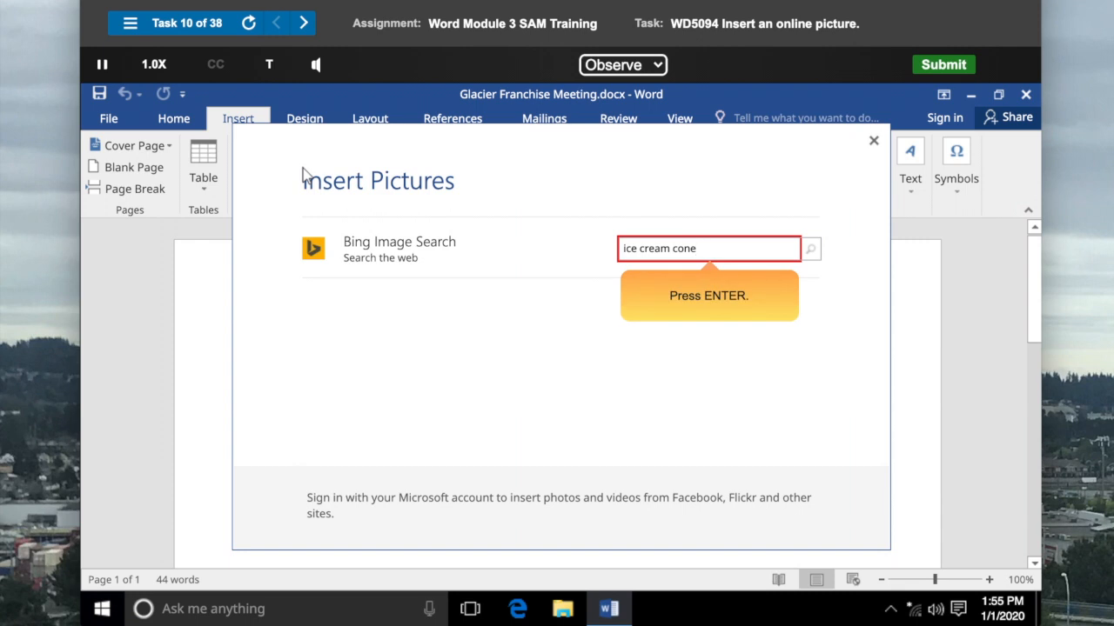
pyautogui.press('Return')
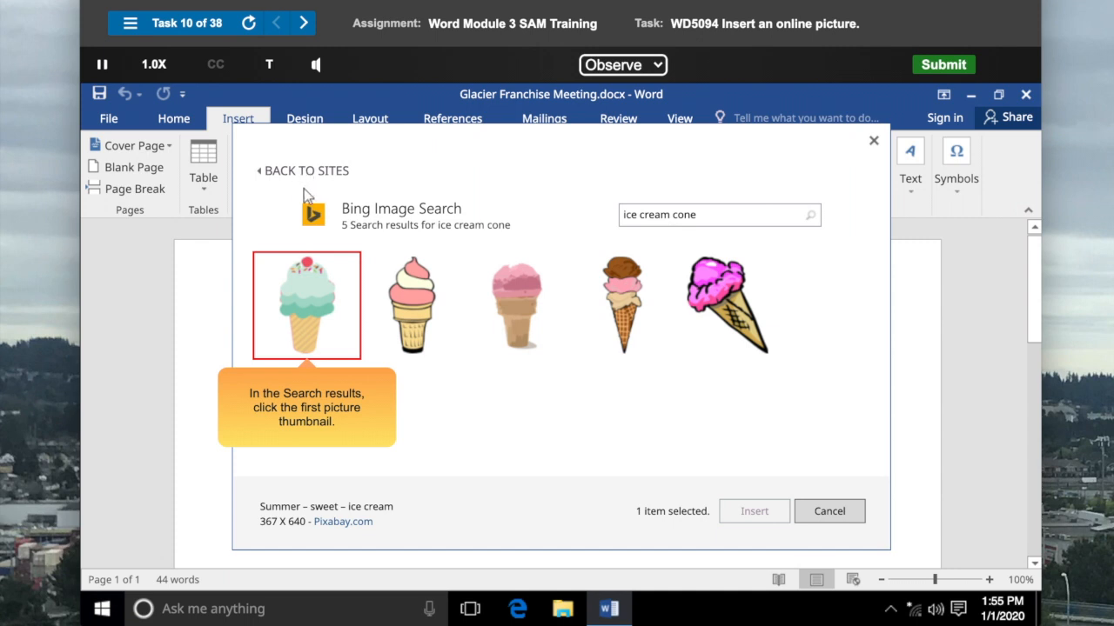
pyautogui.click(307, 315)
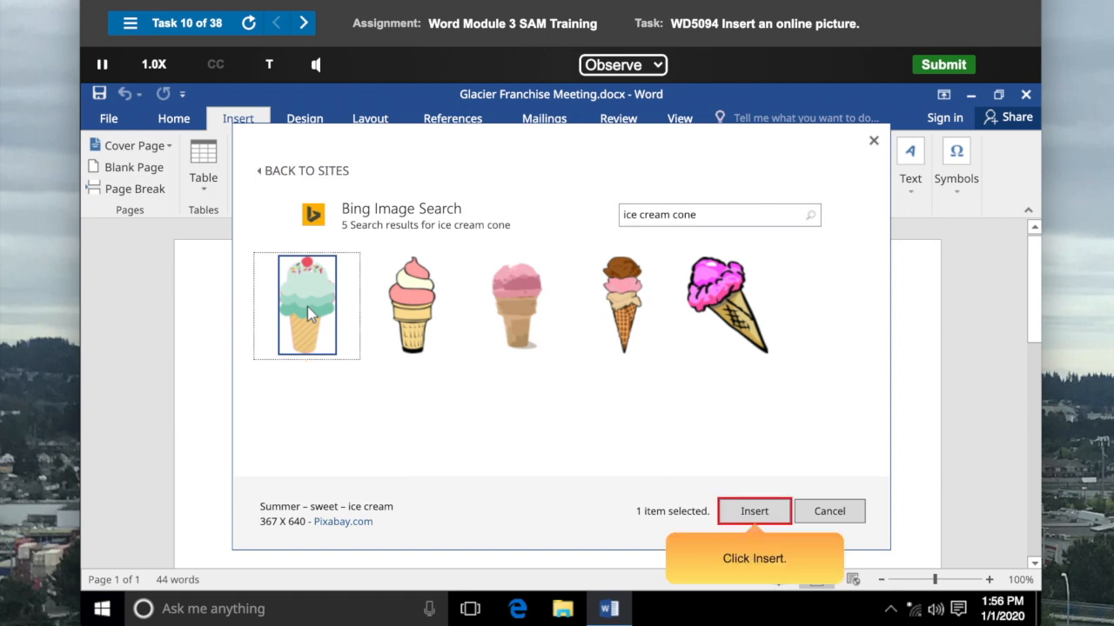
pyautogui.click(755, 512)
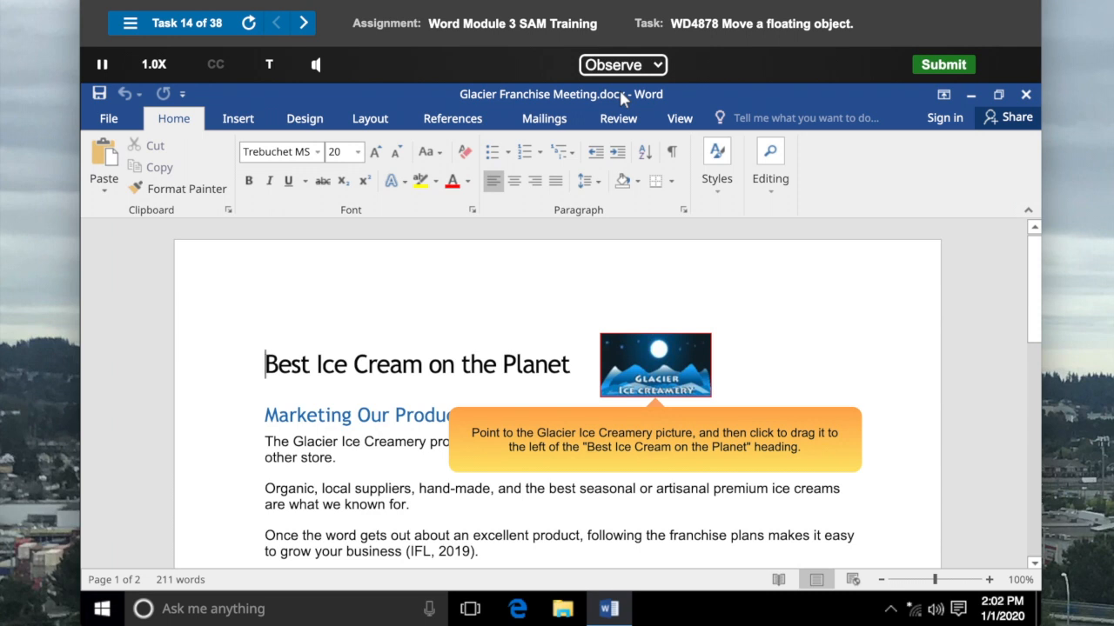
# Step: Move the Glacier Ice Creamery picture to the left of the "Best Ice Cream on the Planet" heading
pyautogui.moveTo(656, 372); pyautogui.dragTo(315, 373)
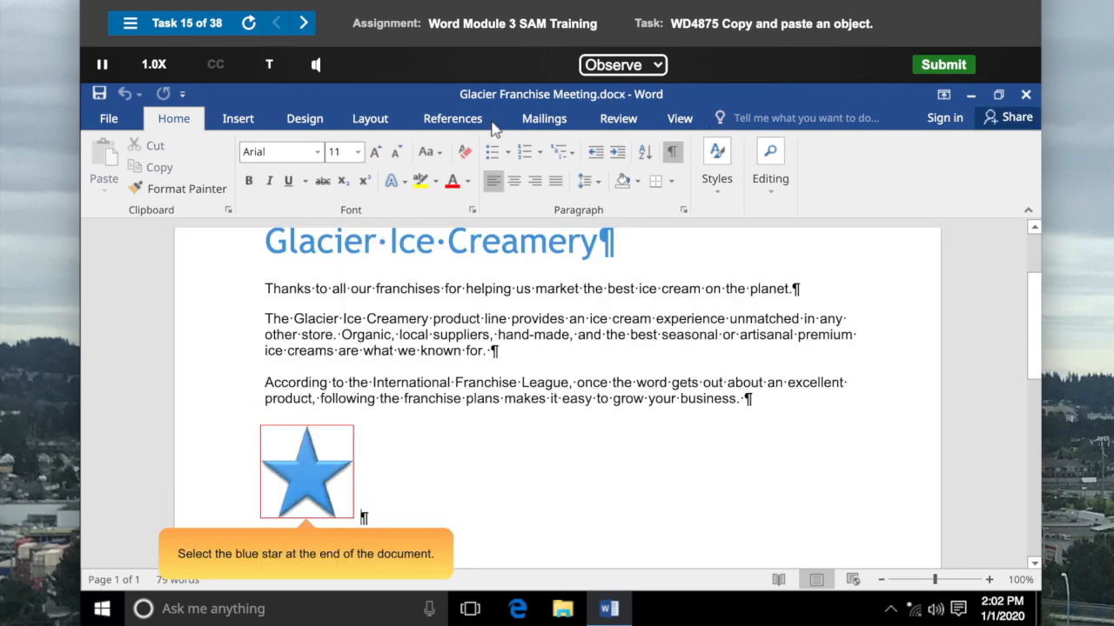
# Step: Copy the blue star at the end of the document into the blank paragraph at the beginning of the document
pyautogui.click(307, 478)
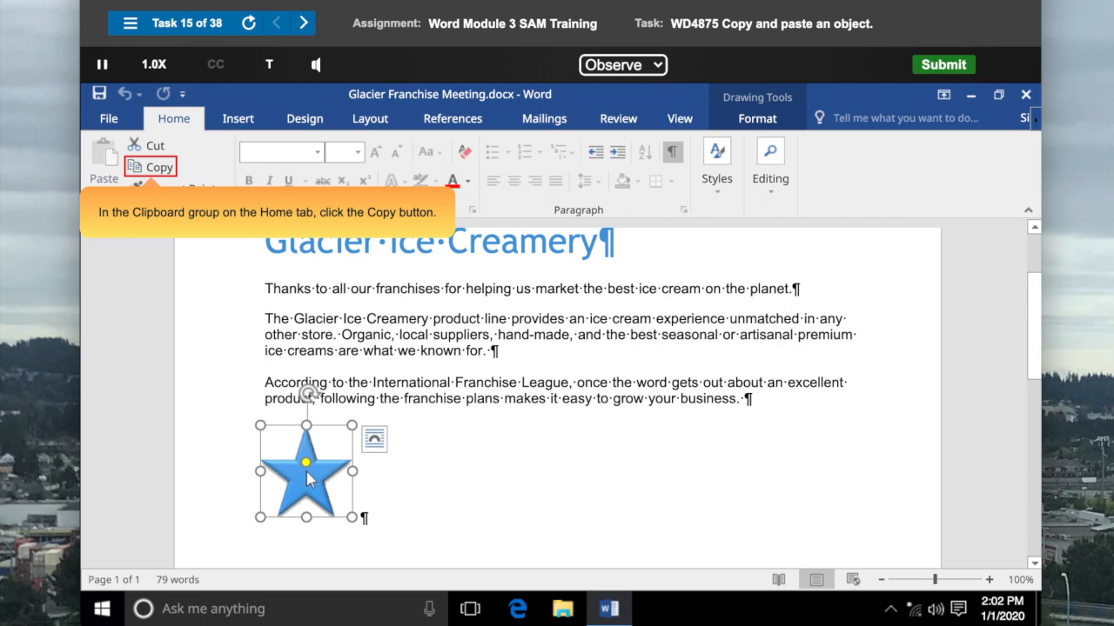
pyautogui.click(155, 171)
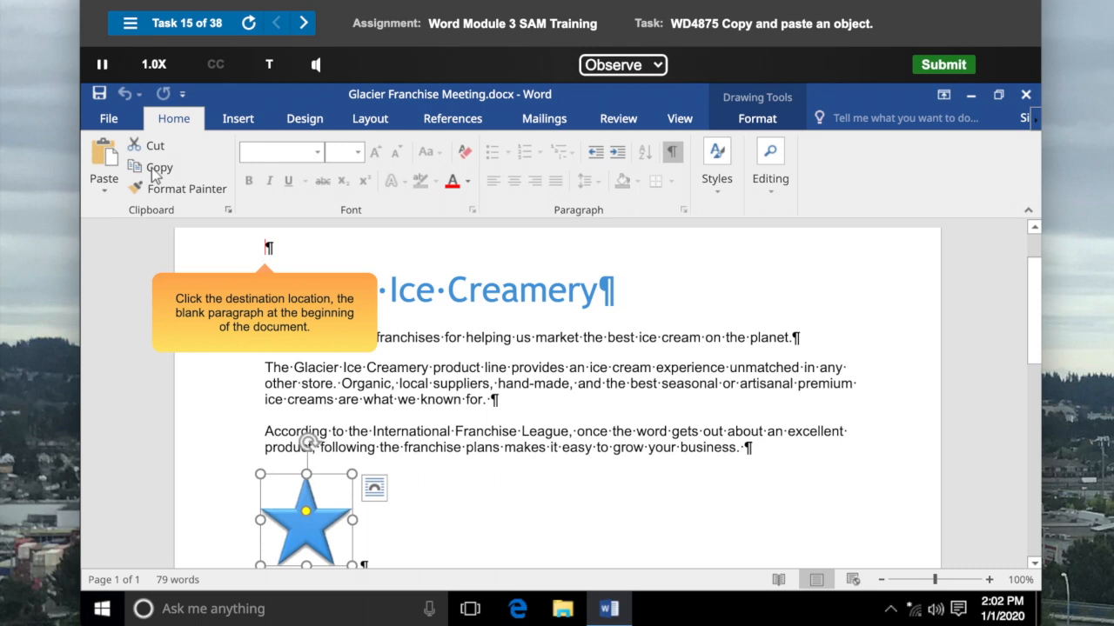
pyautogui.click(267, 248)
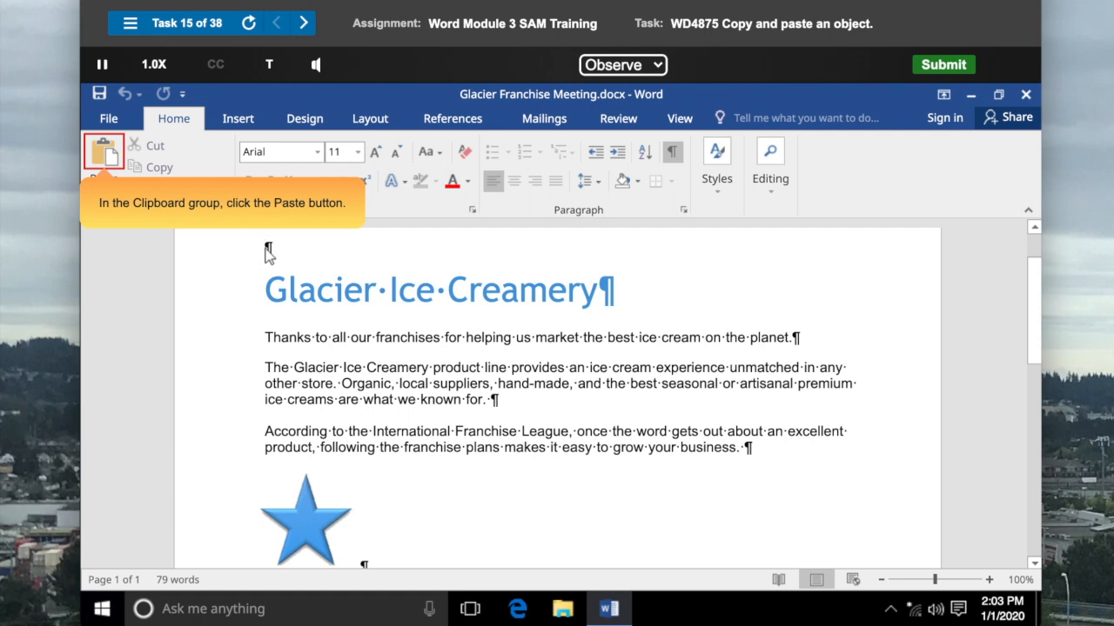
pyautogui.click(105, 153)
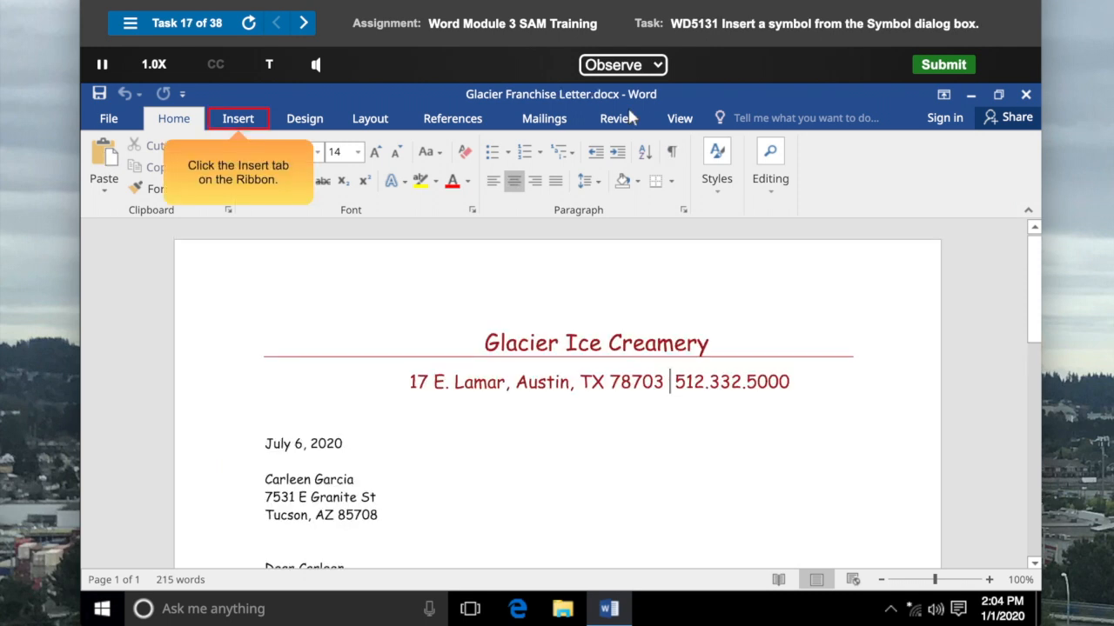
# Step: Insert the large dot symbol (Webdings, character code 61) between the ZIP code and the phone number in the letterhead
pyautogui.click(242, 126)
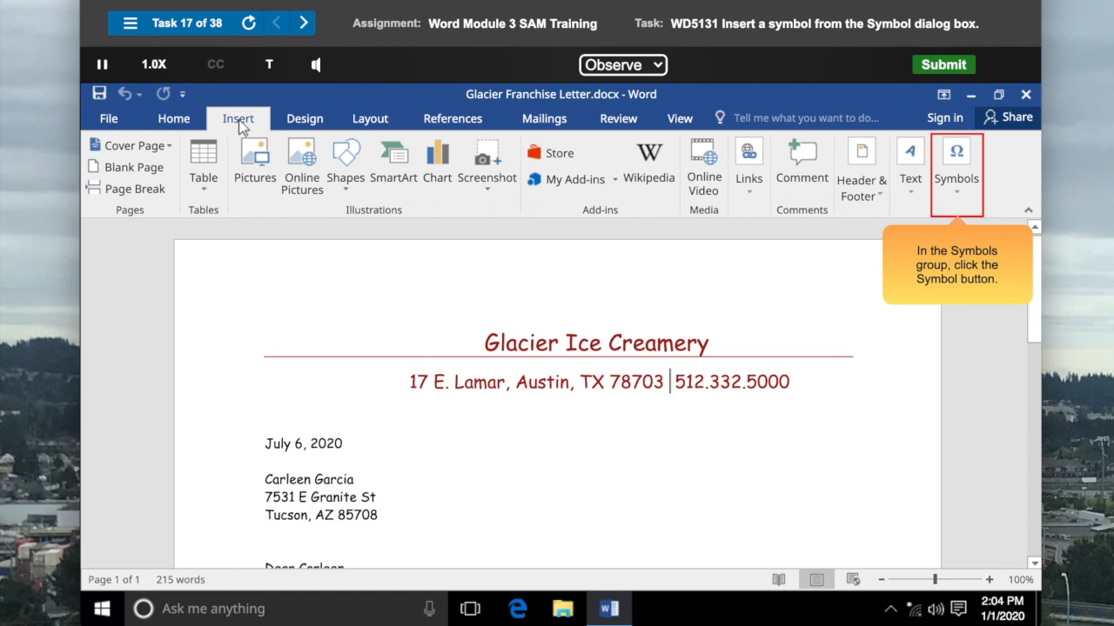
pyautogui.click(957, 182)
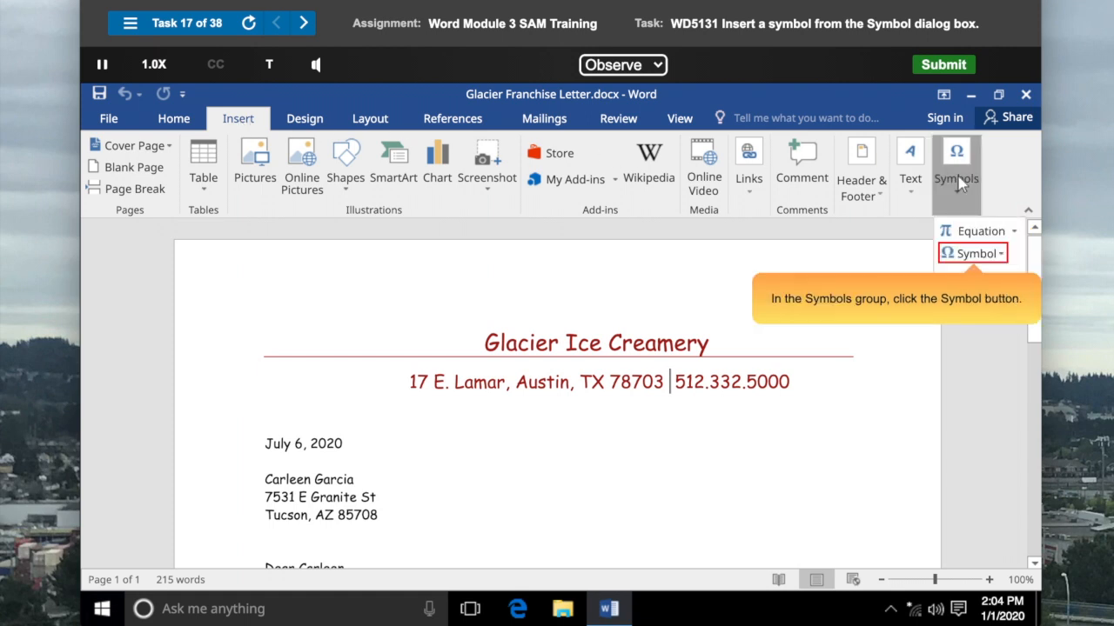
pyautogui.click(974, 254)
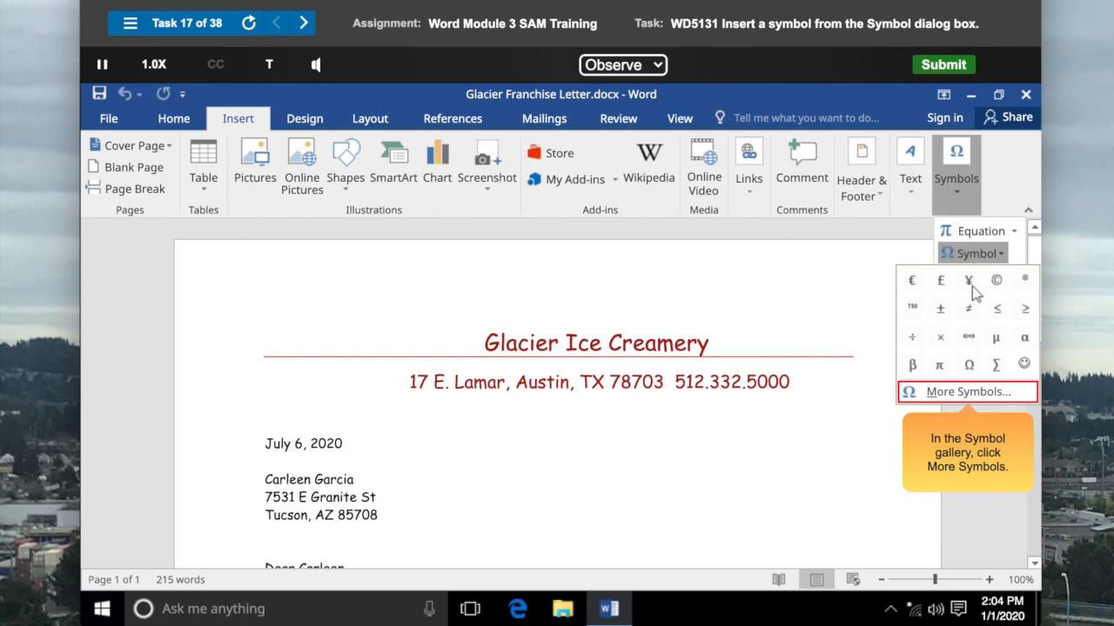
pyautogui.click(968, 392)
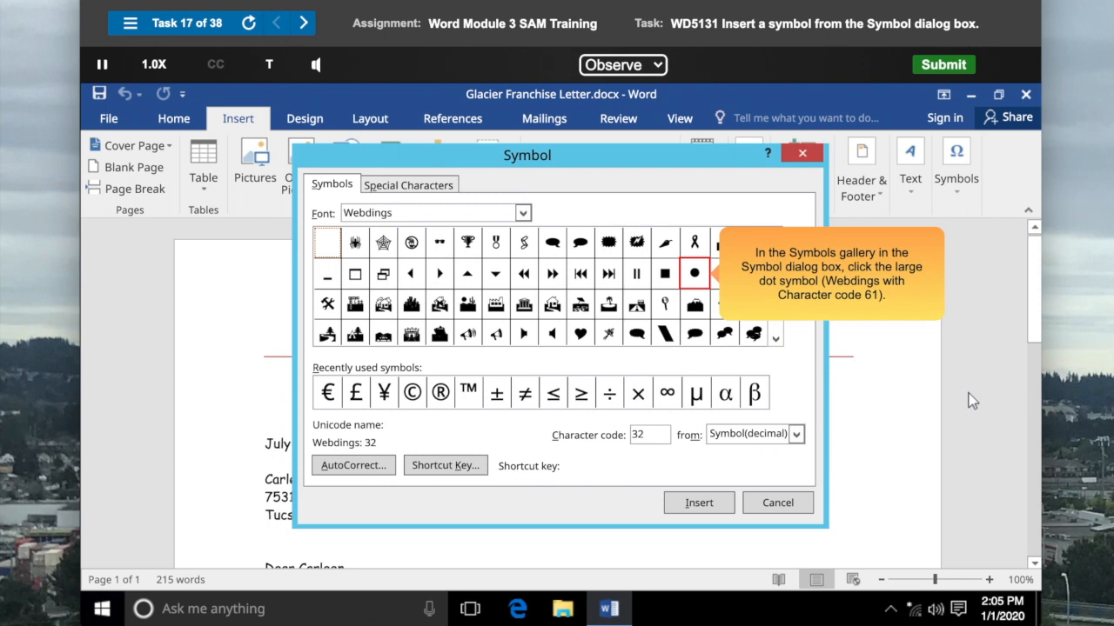
pyautogui.click(695, 274)
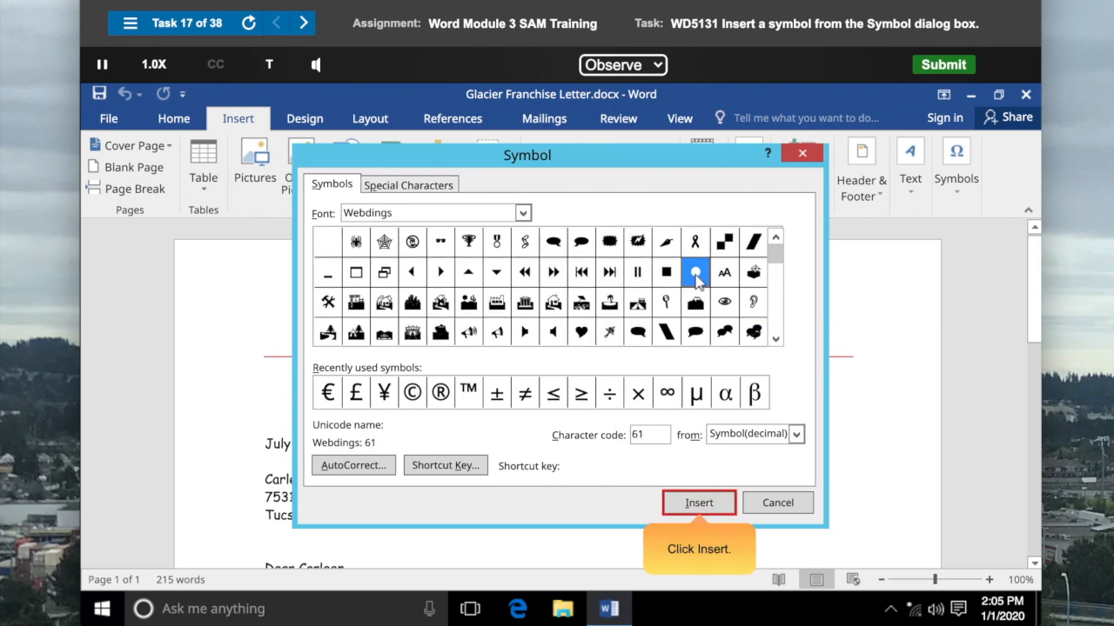
pyautogui.click(699, 503)
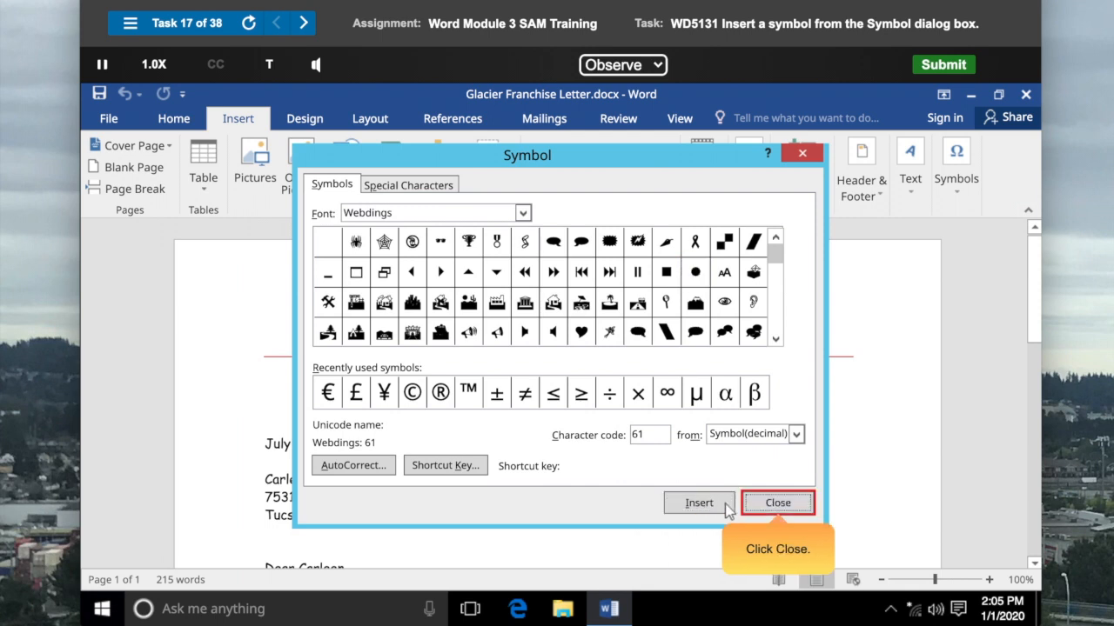
pyautogui.click(778, 505)
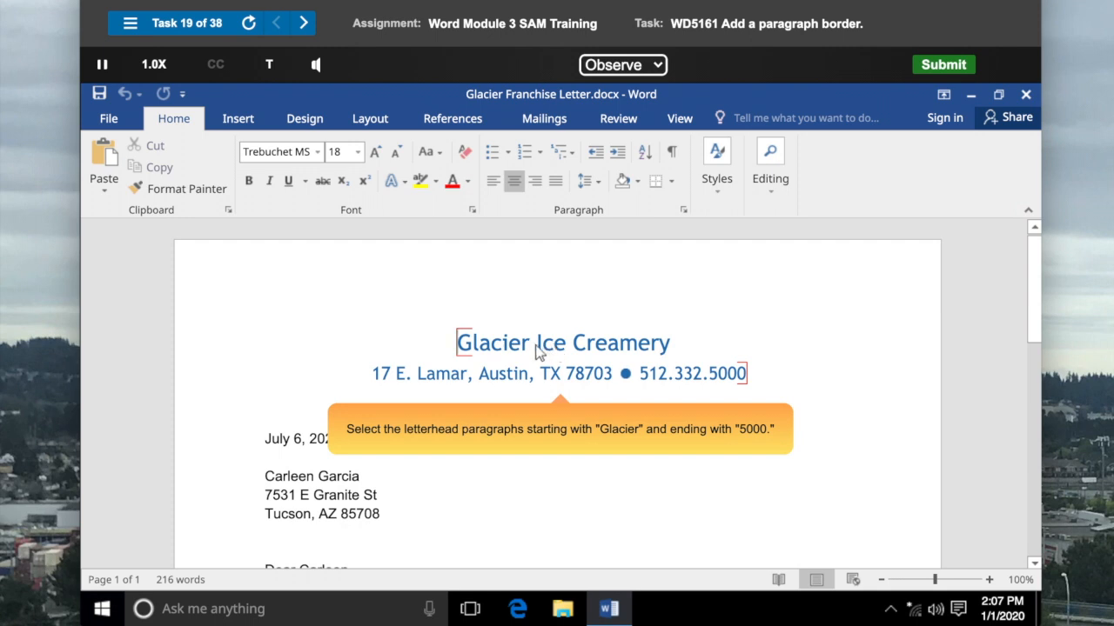
# Step: Apply Outside Borders to the two letterhead paragraphs, from the company name through the address and phone line
pyautogui.moveTo(456, 343); pyautogui.dragTo(748, 374)
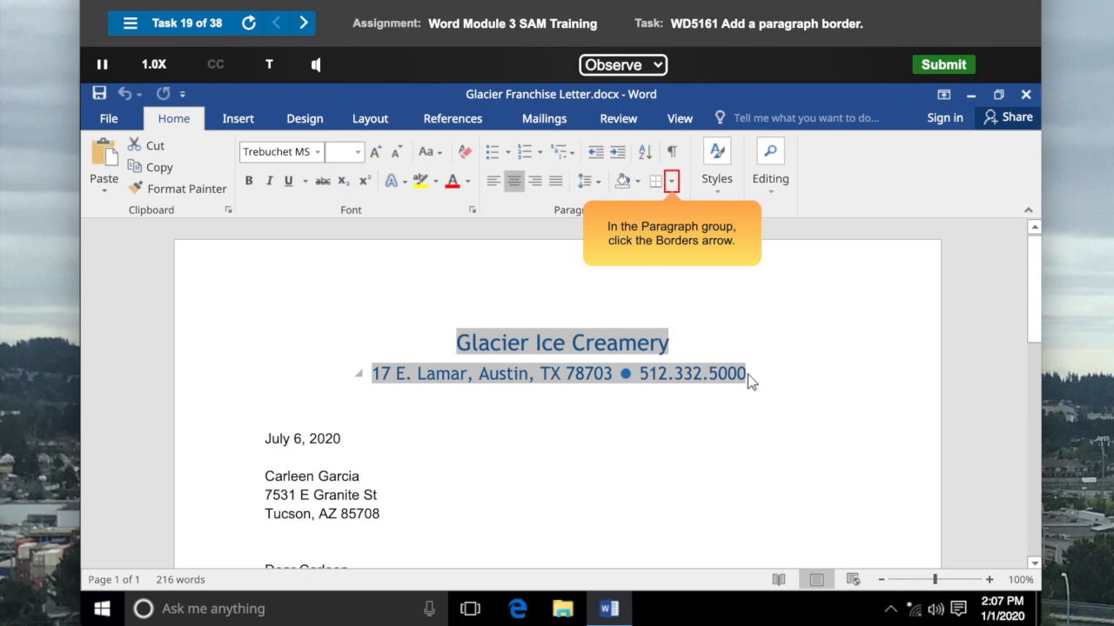
pyautogui.click(673, 183)
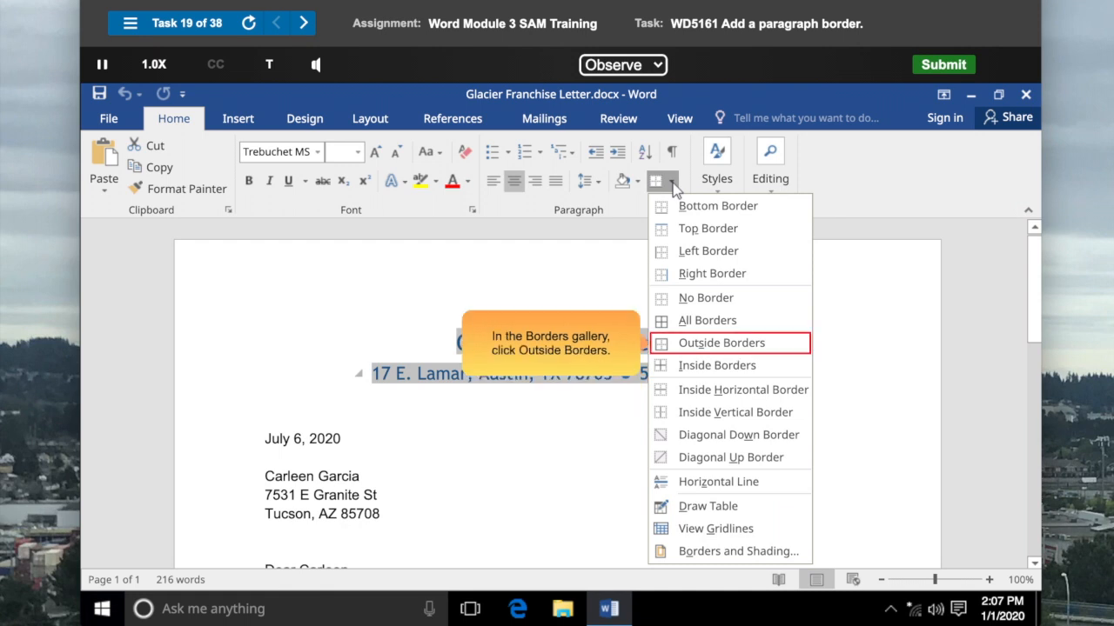
pyautogui.click(733, 348)
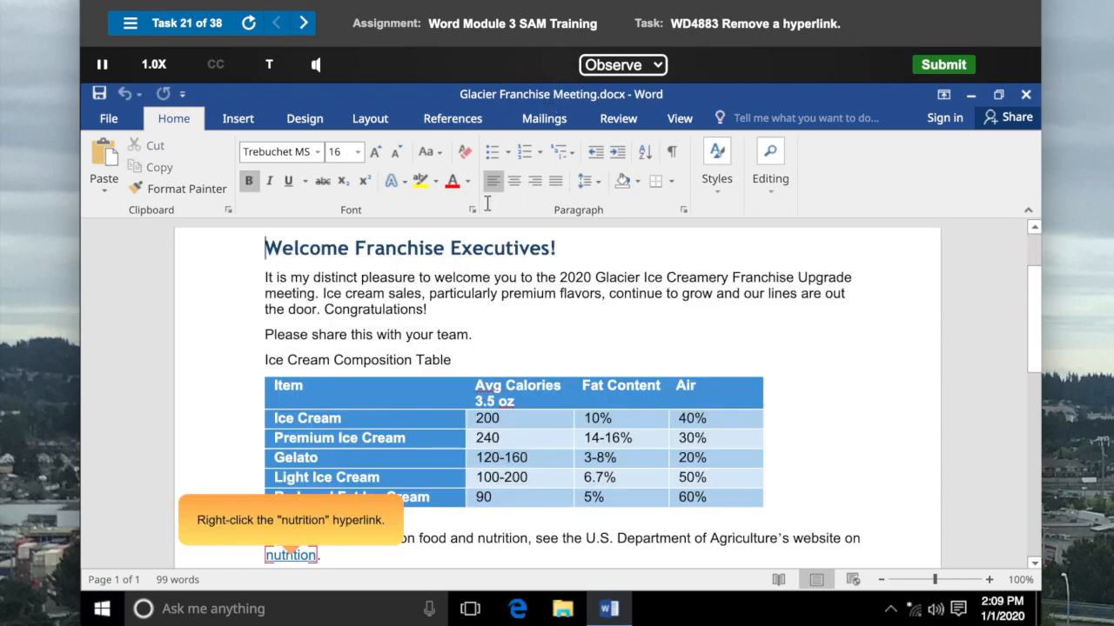
# Step: Remove the hyperlink from the word "nutrition" below the ice cream composition table
pyautogui.rightClick(282, 556)
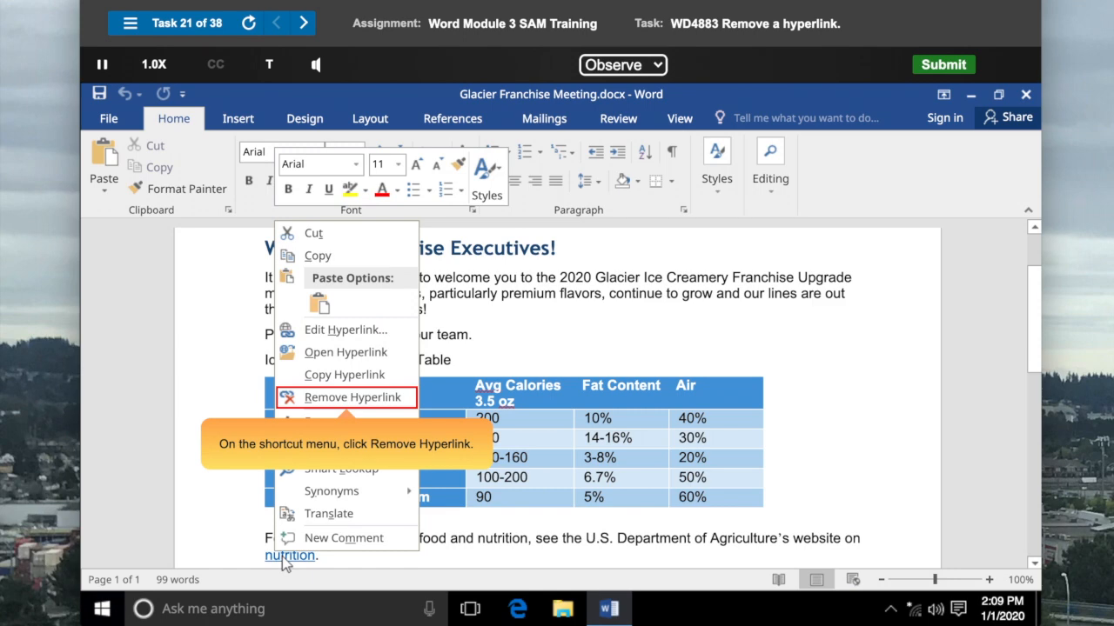
pyautogui.click(348, 398)
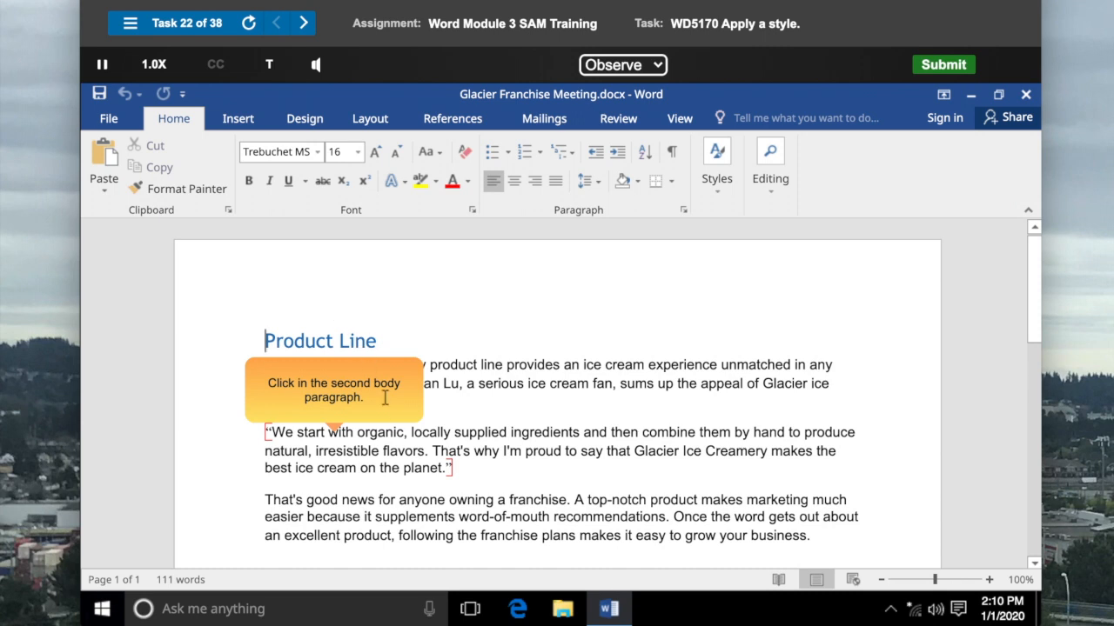
# Step: Apply the Intense Quote style to the second body paragraph, starting with "We start with organic"
pyautogui.click(404, 432)
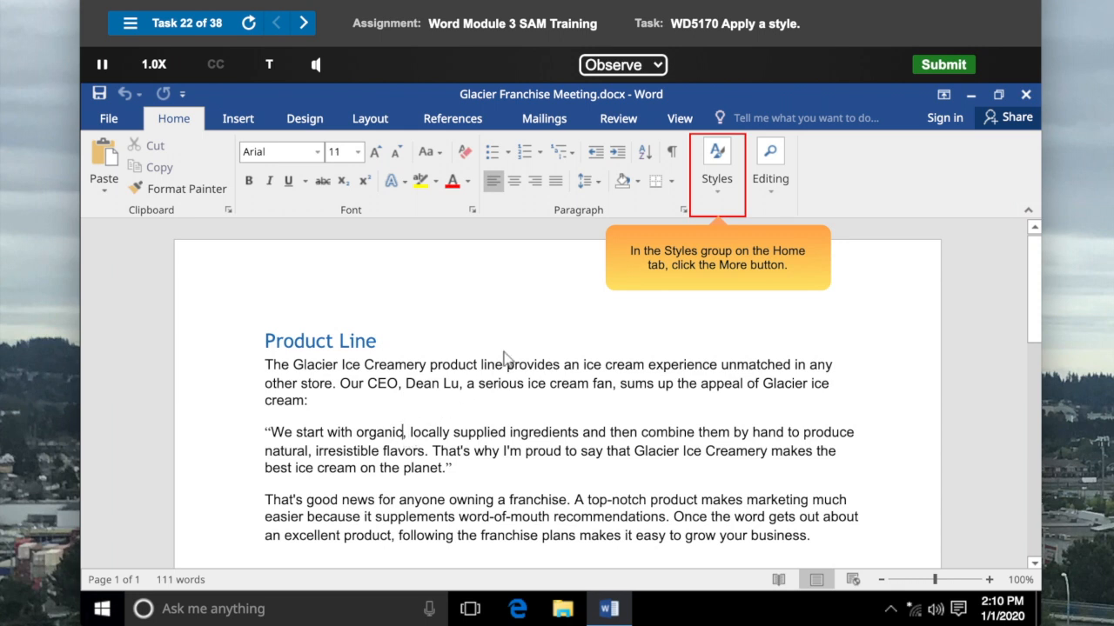
pyautogui.click(717, 161)
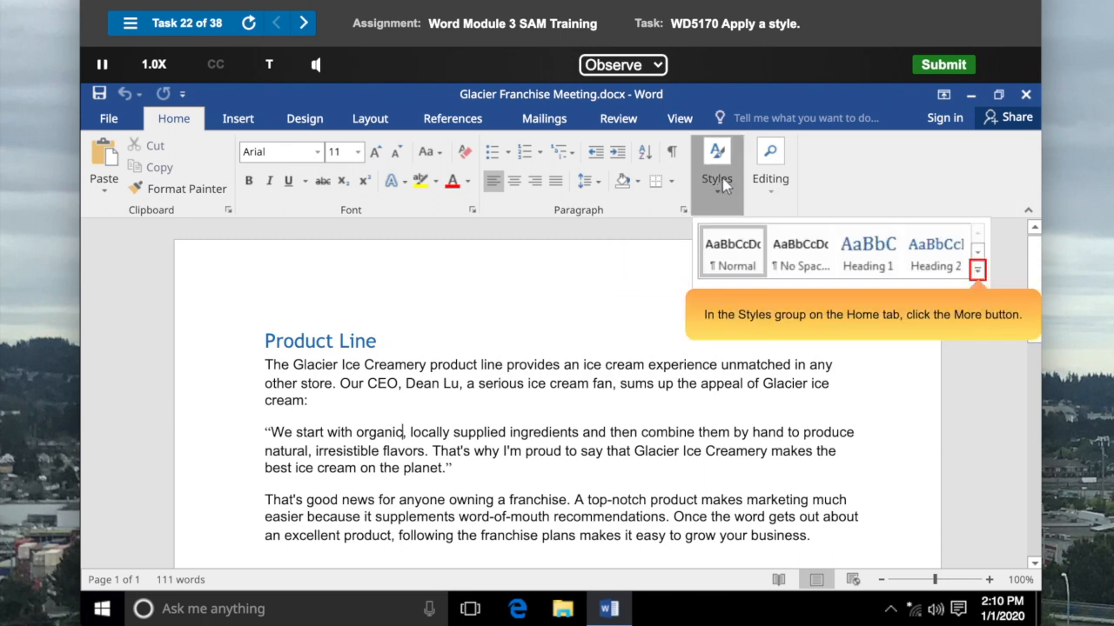
pyautogui.click(977, 273)
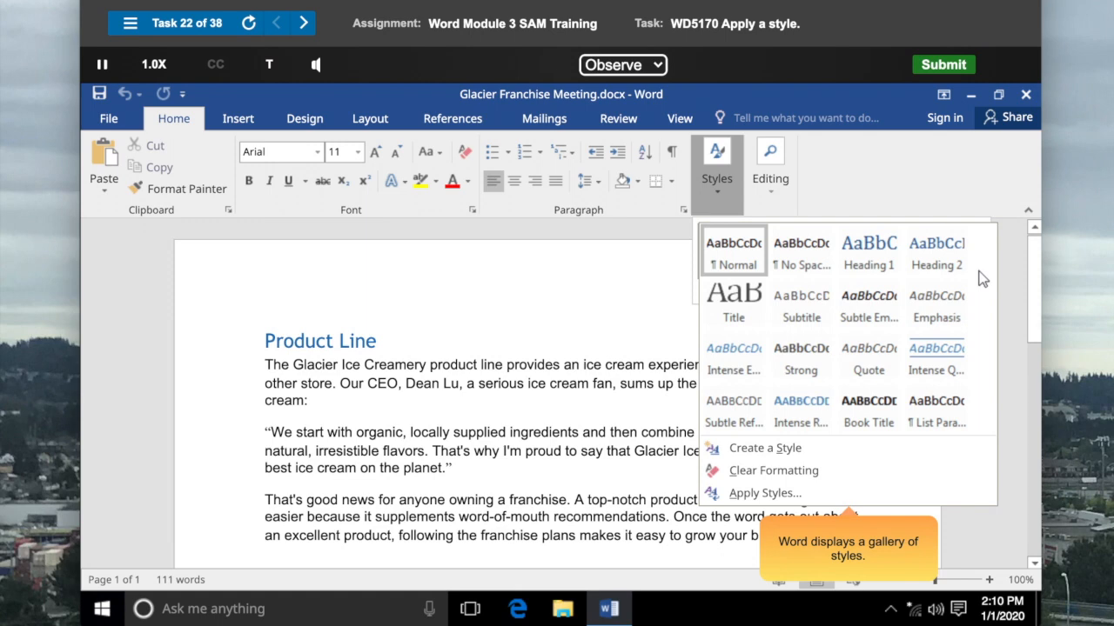
pyautogui.click(937, 356)
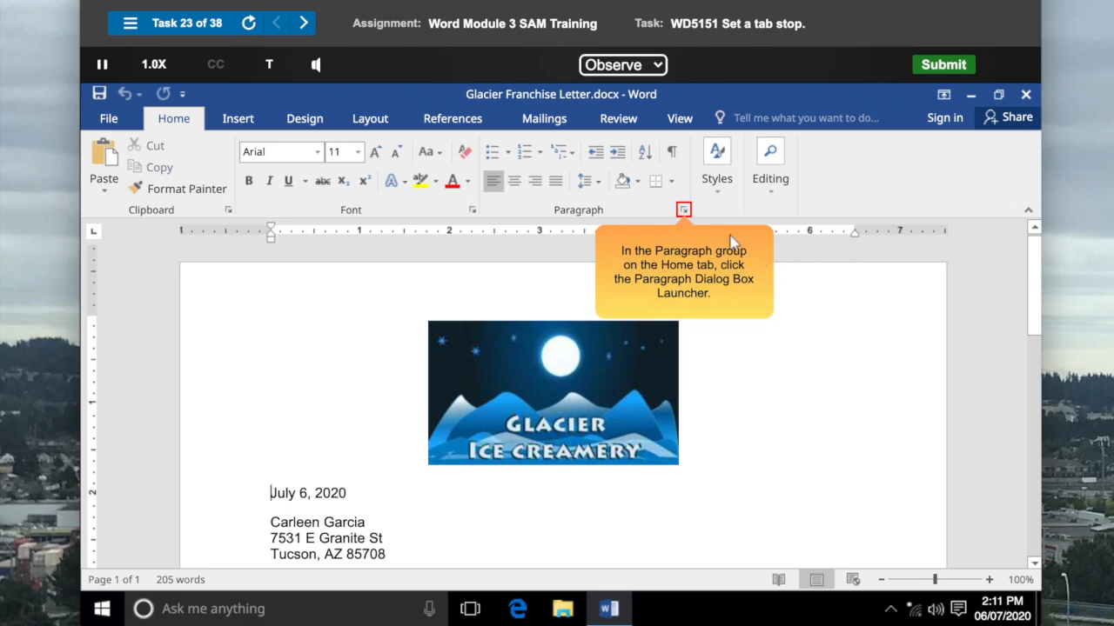
# Step: Set a left-aligned tab stop at 3.5" for the date paragraph of the franchise letter
pyautogui.click(683, 210)
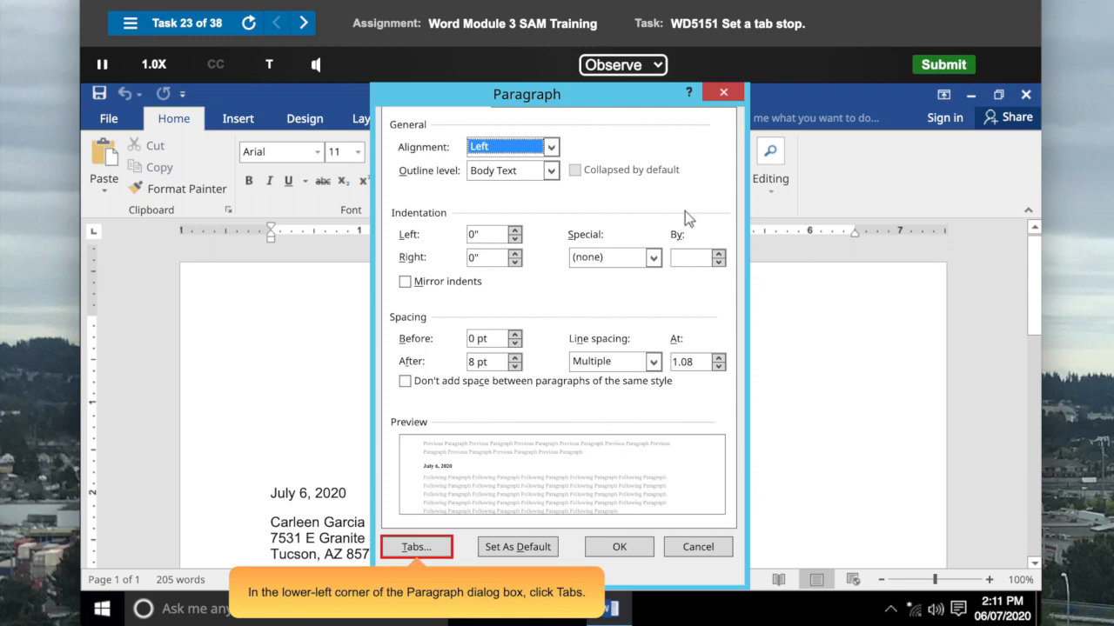
pyautogui.click(415, 547)
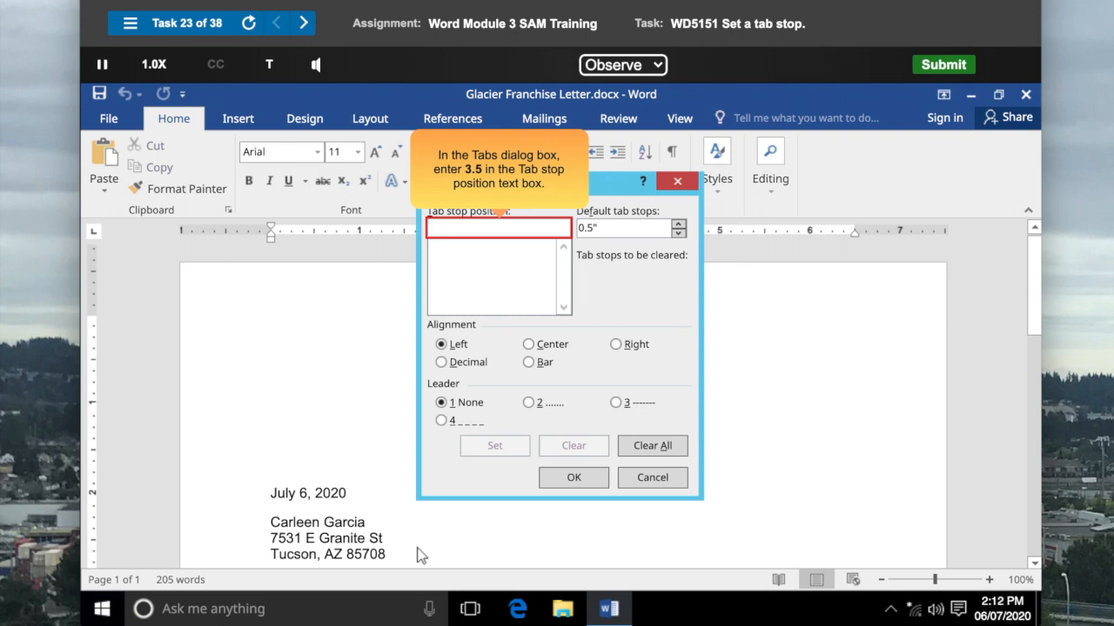
pyautogui.write('3.5')
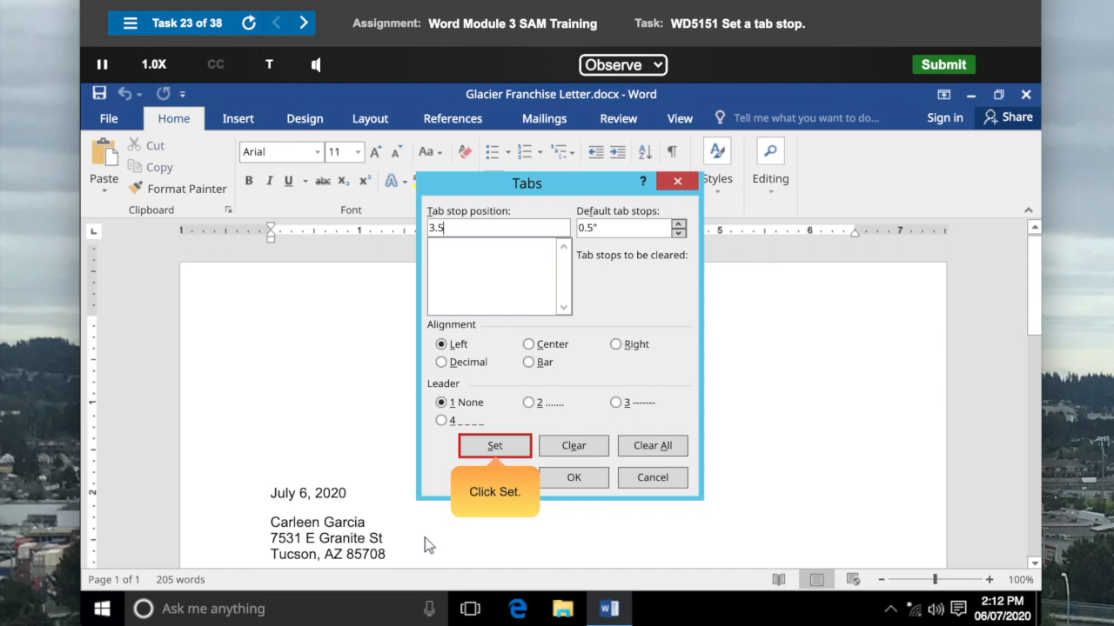
pyautogui.click(496, 447)
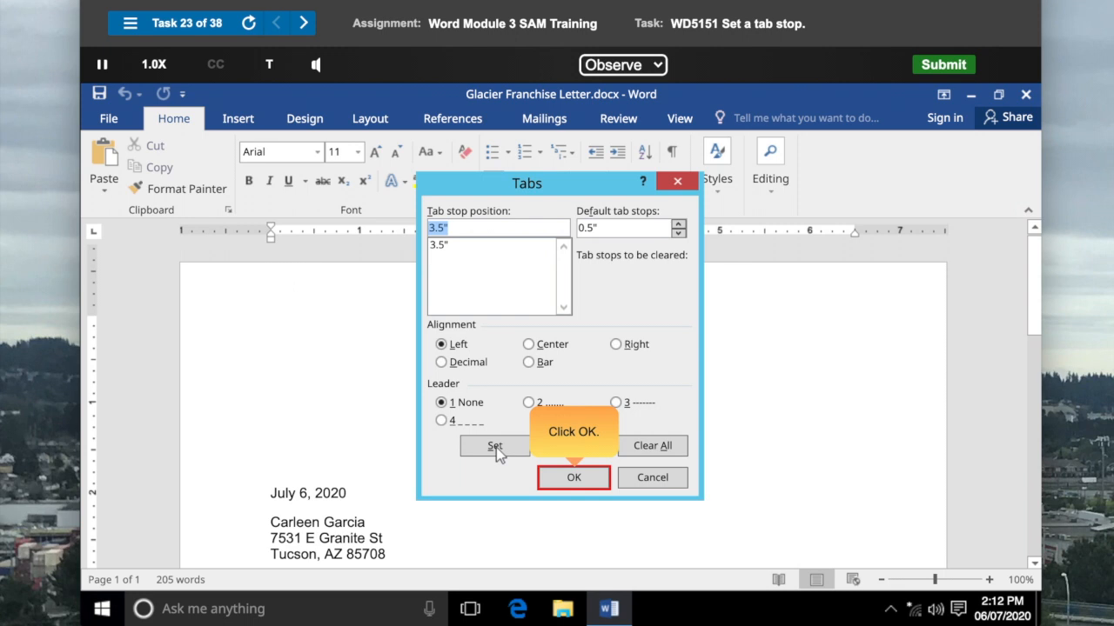
pyautogui.click(574, 481)
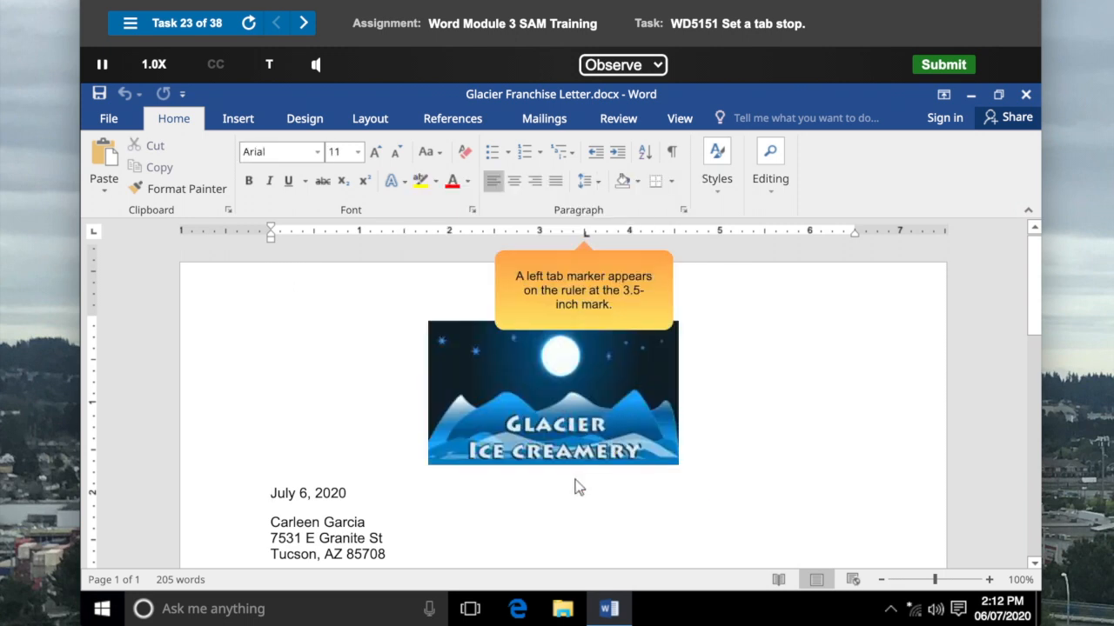
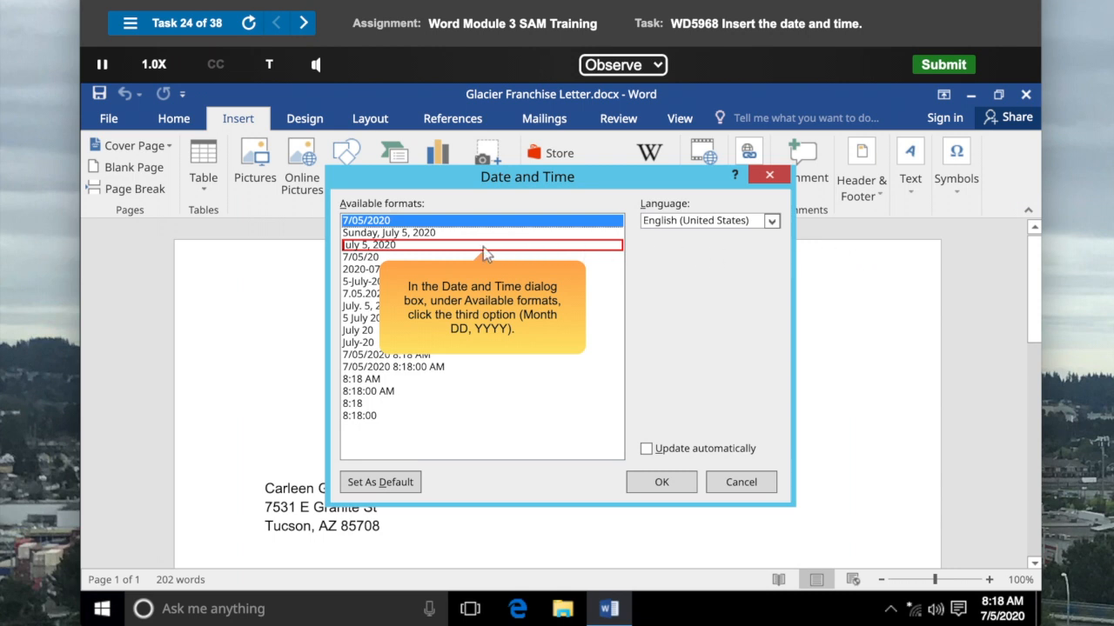
# Step: Insert the current date in the third available format, "July 5, 2020", above the recipient's address
pyautogui.click(487, 253)
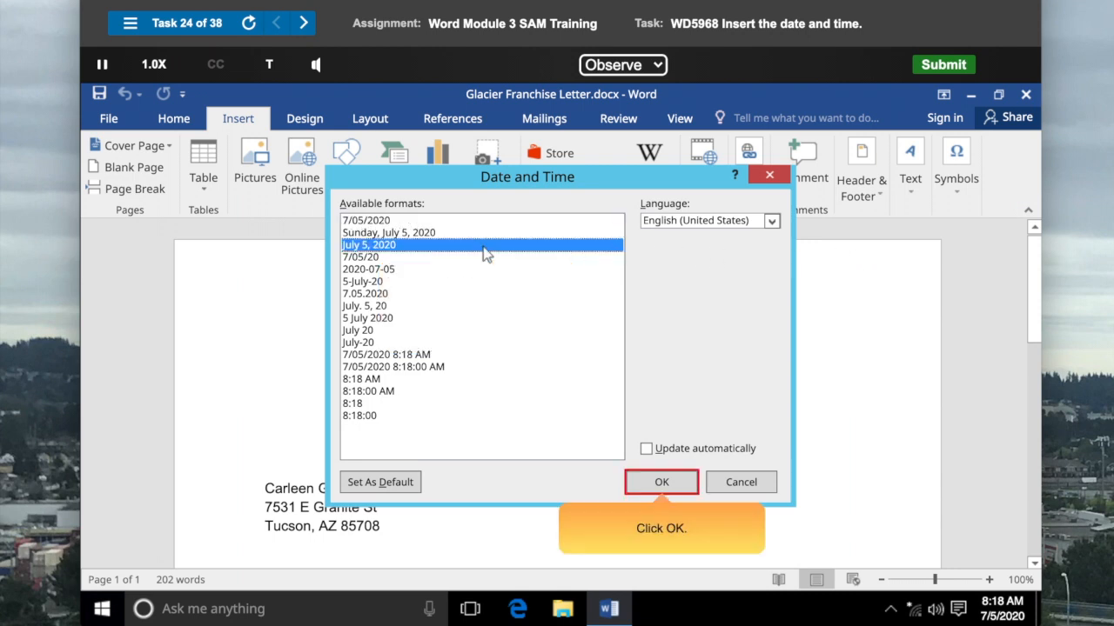
pyautogui.click(662, 482)
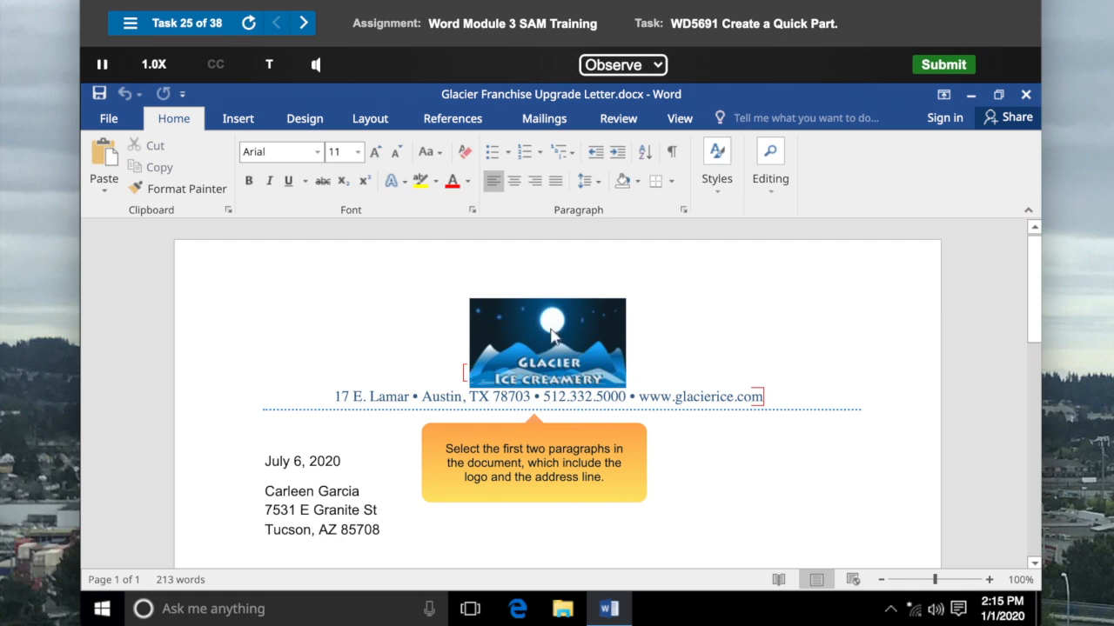
# Step: Save the logo and address line paragraphs to the Quick Part Gallery as a building block named Letterhead
pyautogui.moveTo(474, 374); pyautogui.dragTo(766, 403)
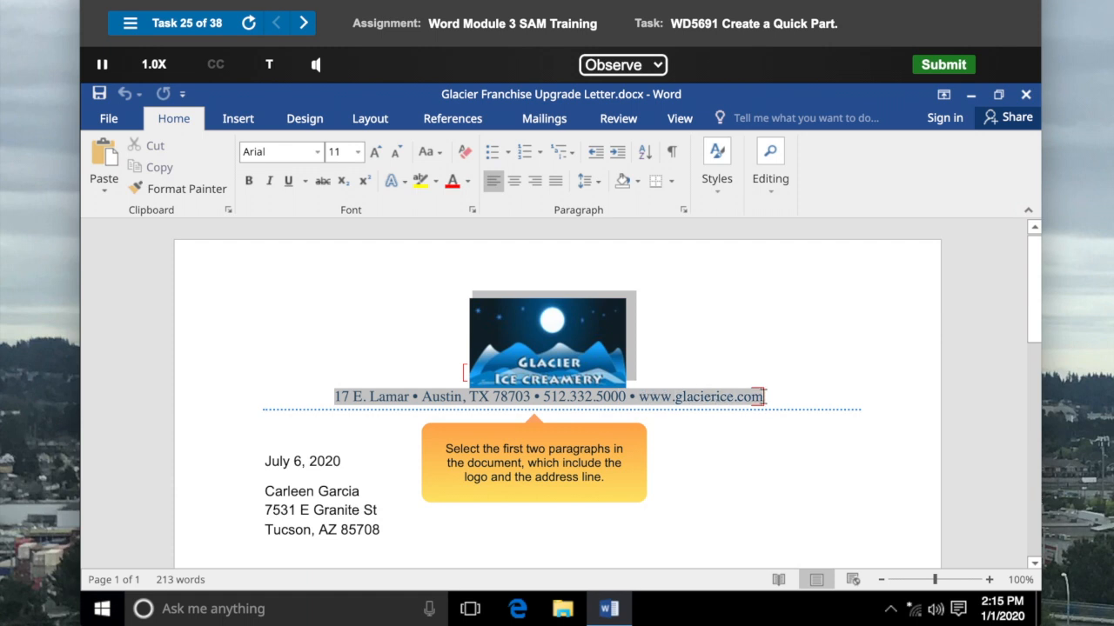
pyautogui.click(243, 127)
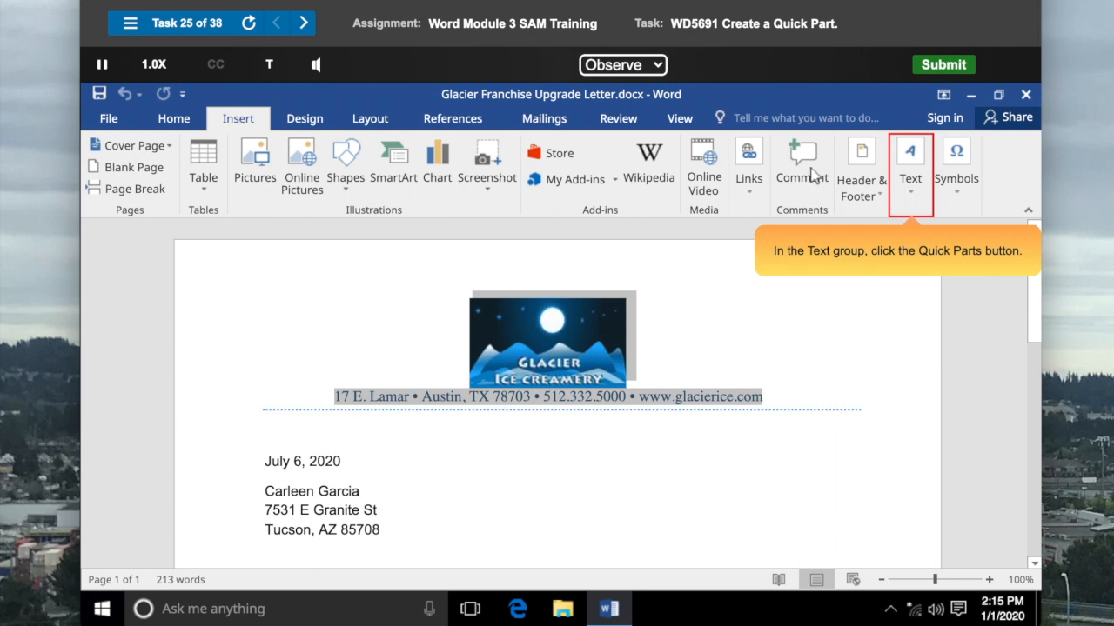
pyautogui.click(911, 181)
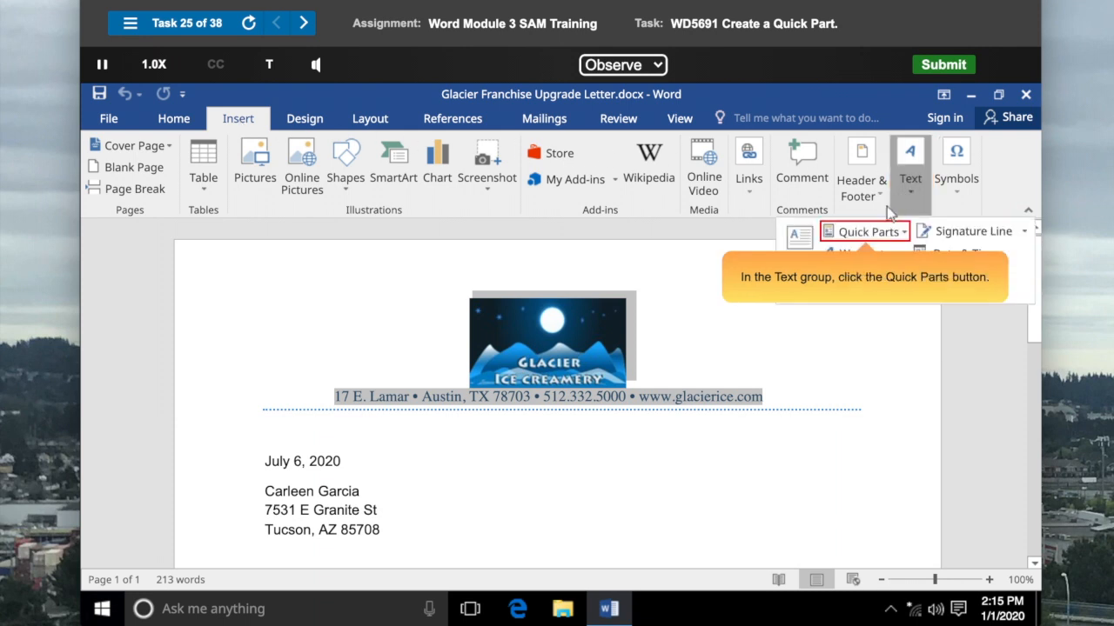
pyautogui.click(868, 237)
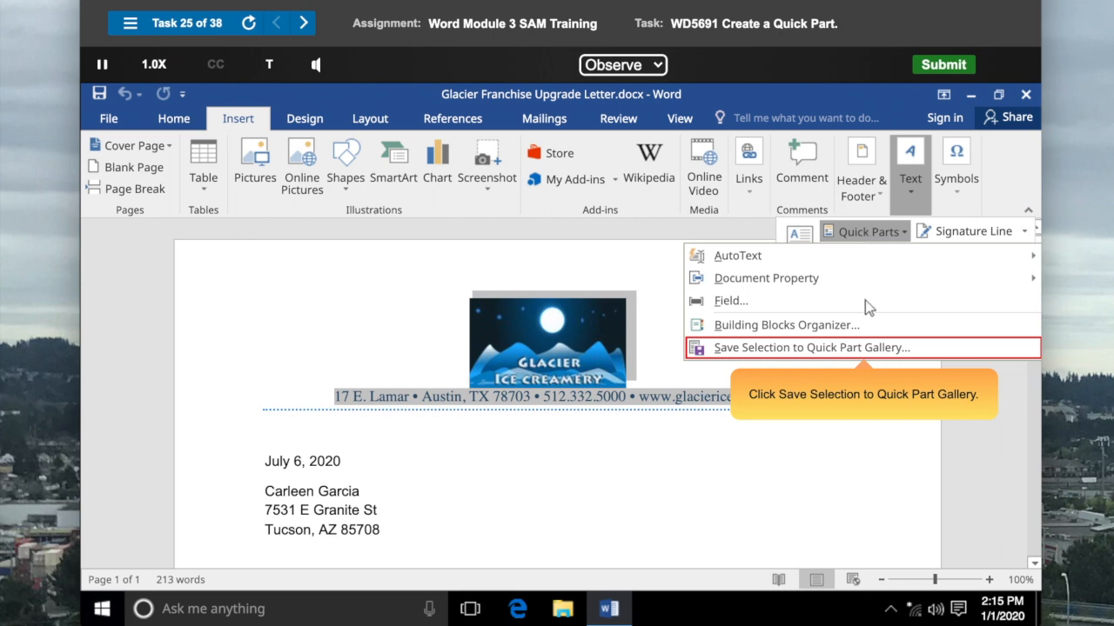
pyautogui.click(867, 349)
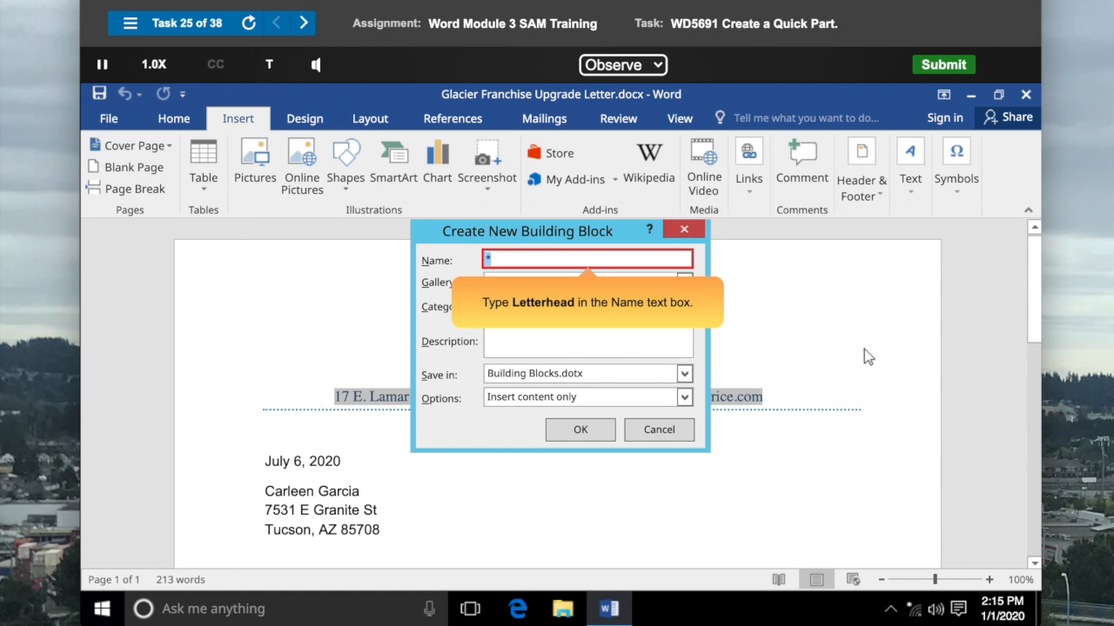
pyautogui.write('Letterhead')
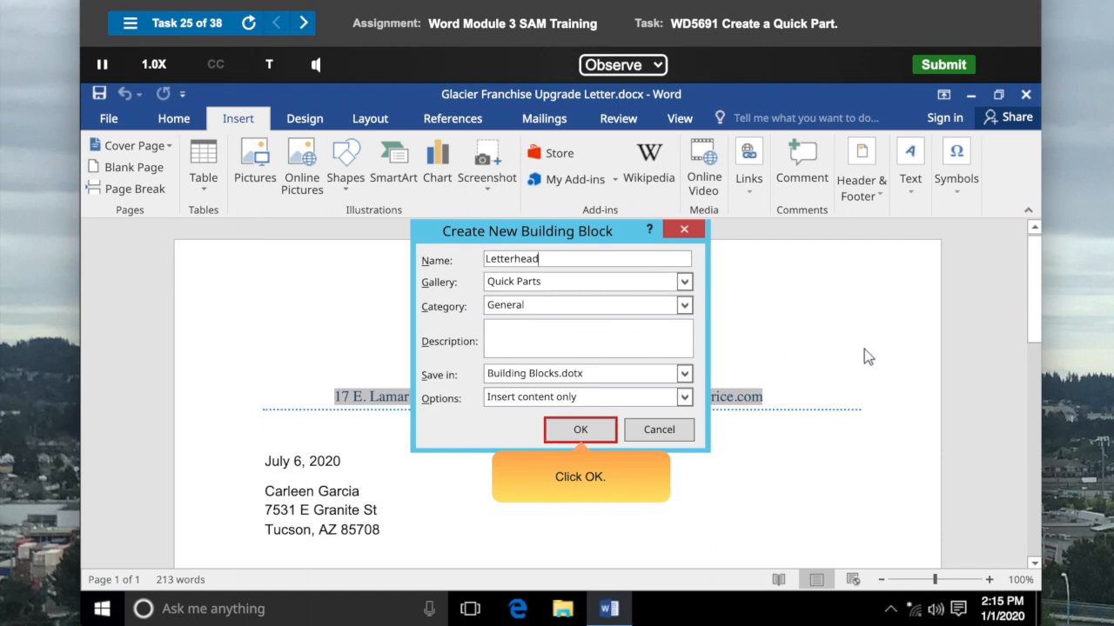
pyautogui.click(580, 430)
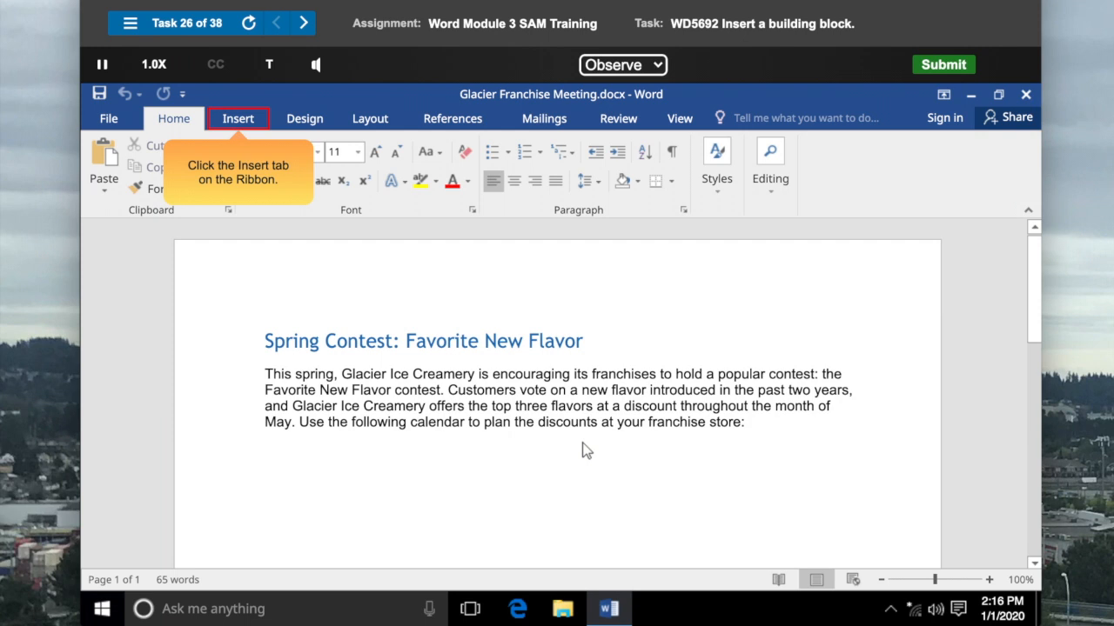
# Step: Insert the Calendar 2 building block from the Tables gallery into the Spring Contest document, using the Building Blocks Organizer
pyautogui.click(241, 124)
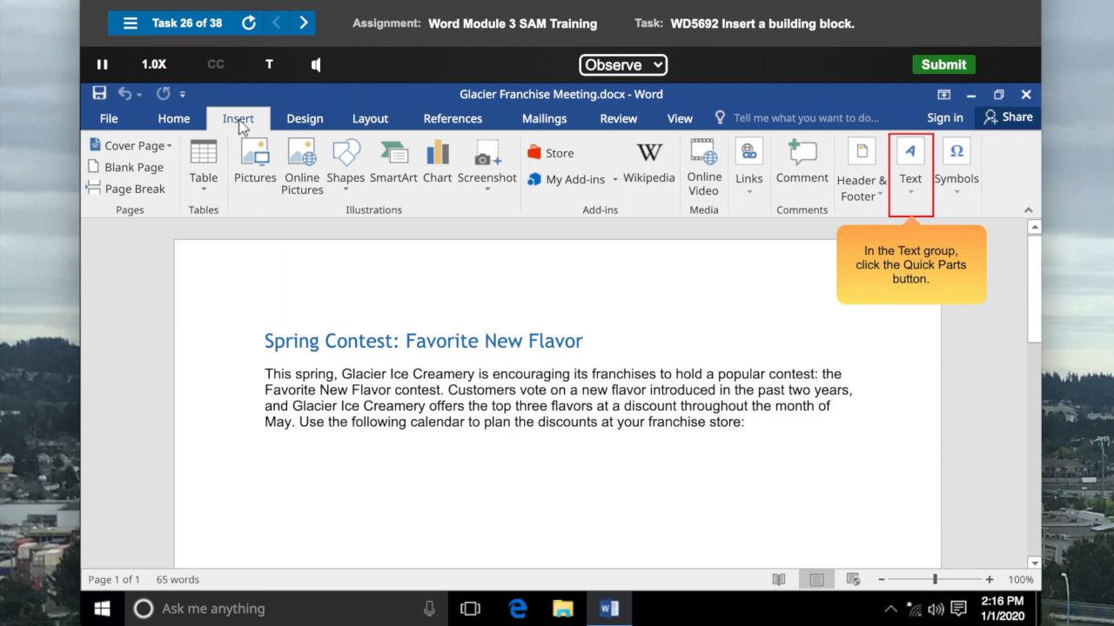
pyautogui.click(911, 179)
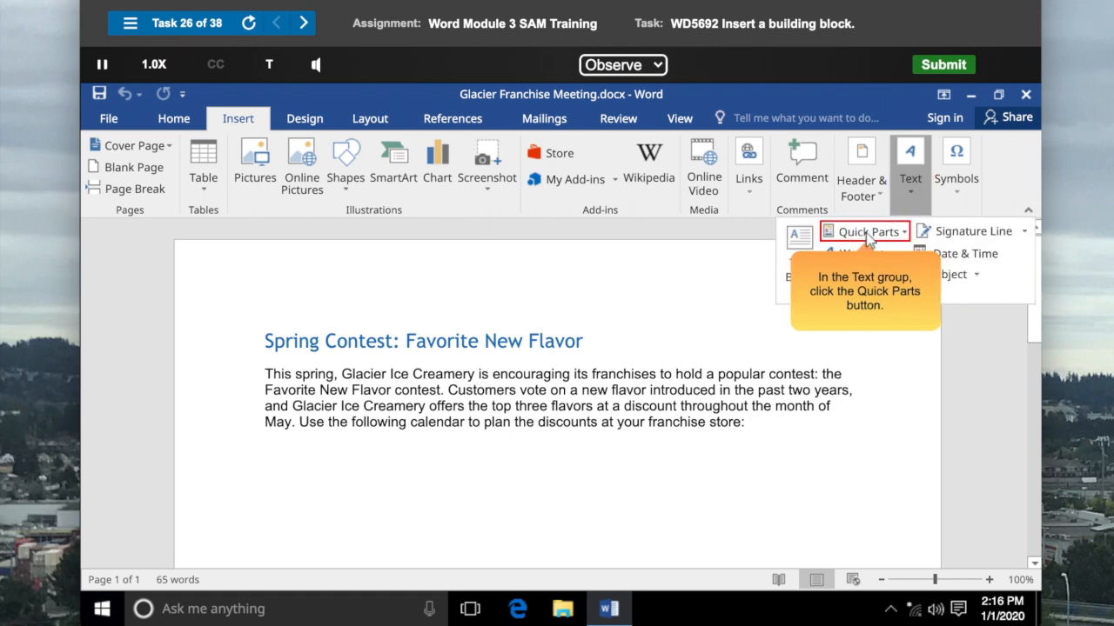
pyautogui.click(868, 234)
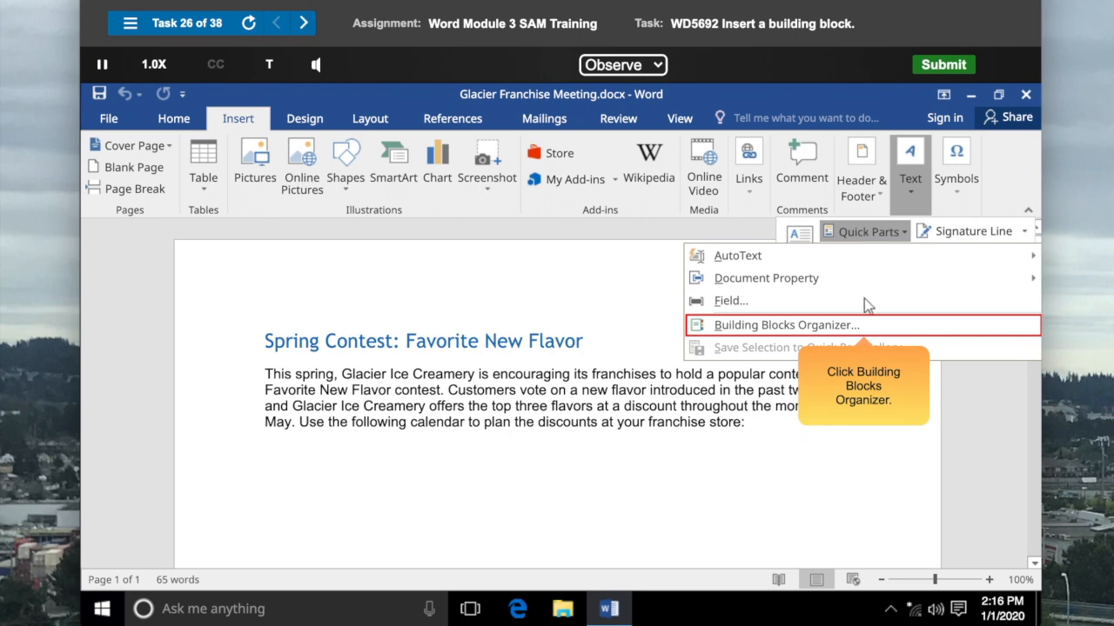
pyautogui.click(865, 334)
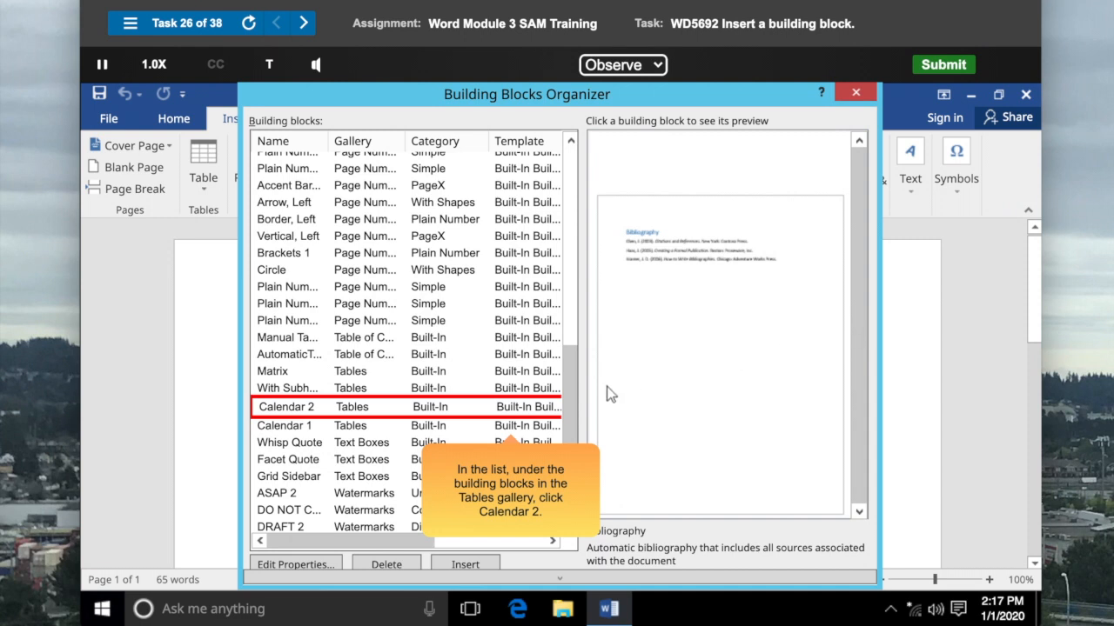
pyautogui.click(516, 407)
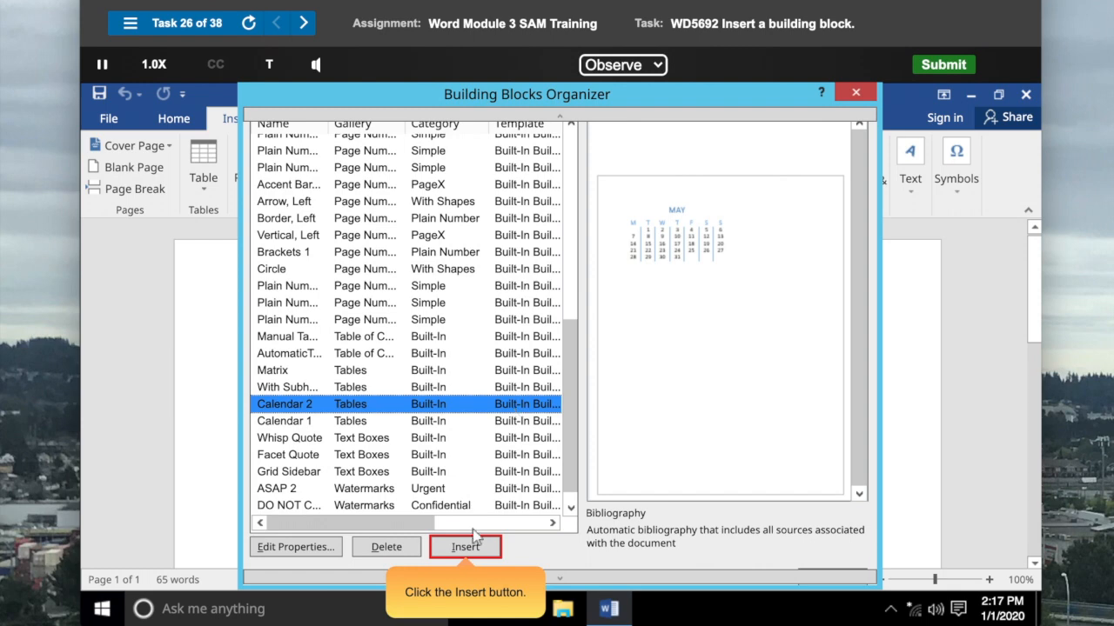
pyautogui.click(465, 547)
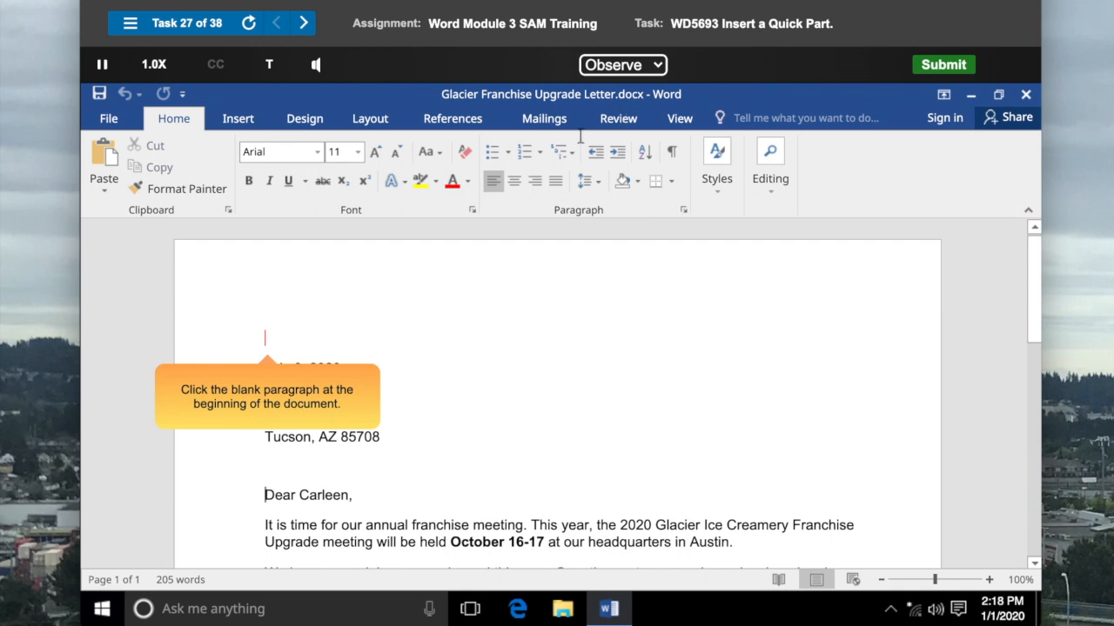
# Step: Insert the Letterhead Quick Part in the blank paragraph at the beginning of the franchise upgrade letter
pyautogui.click(266, 340)
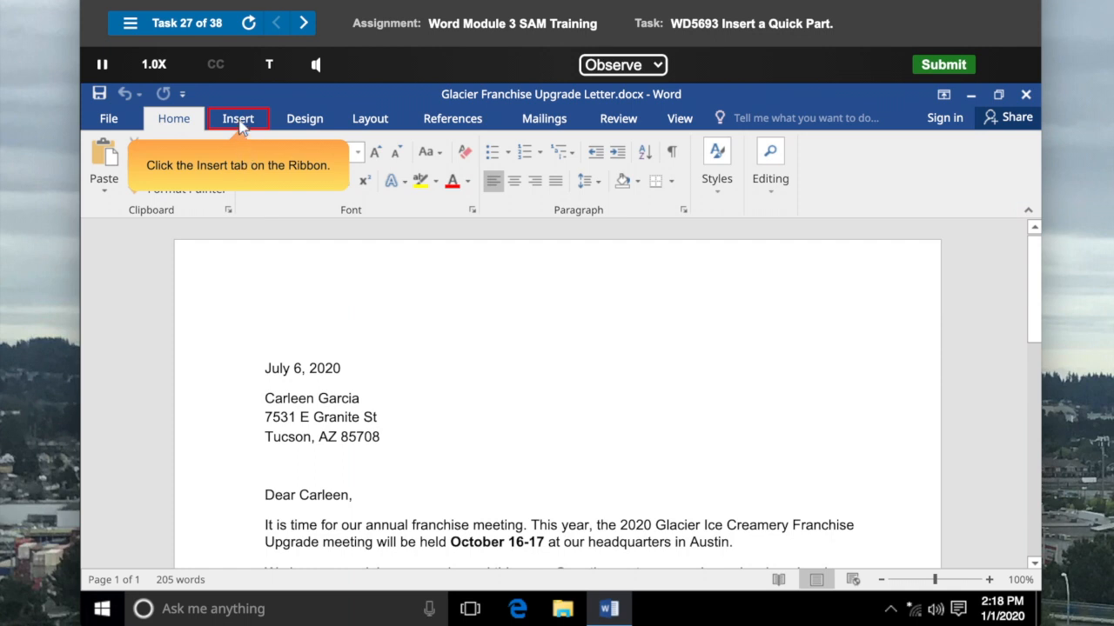
pyautogui.click(242, 128)
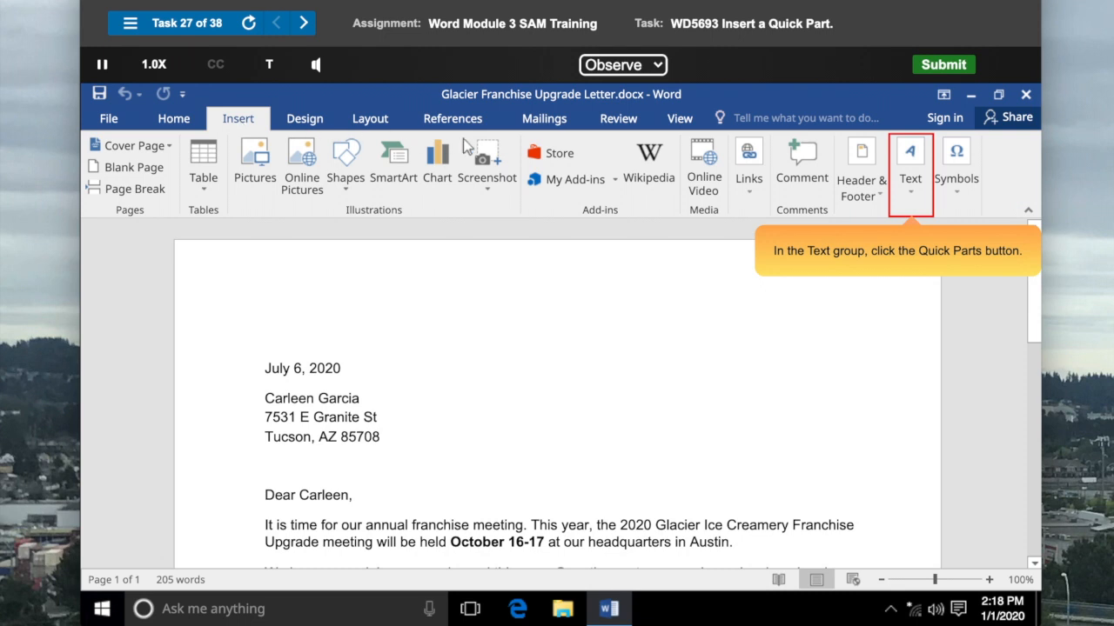
pyautogui.click(911, 180)
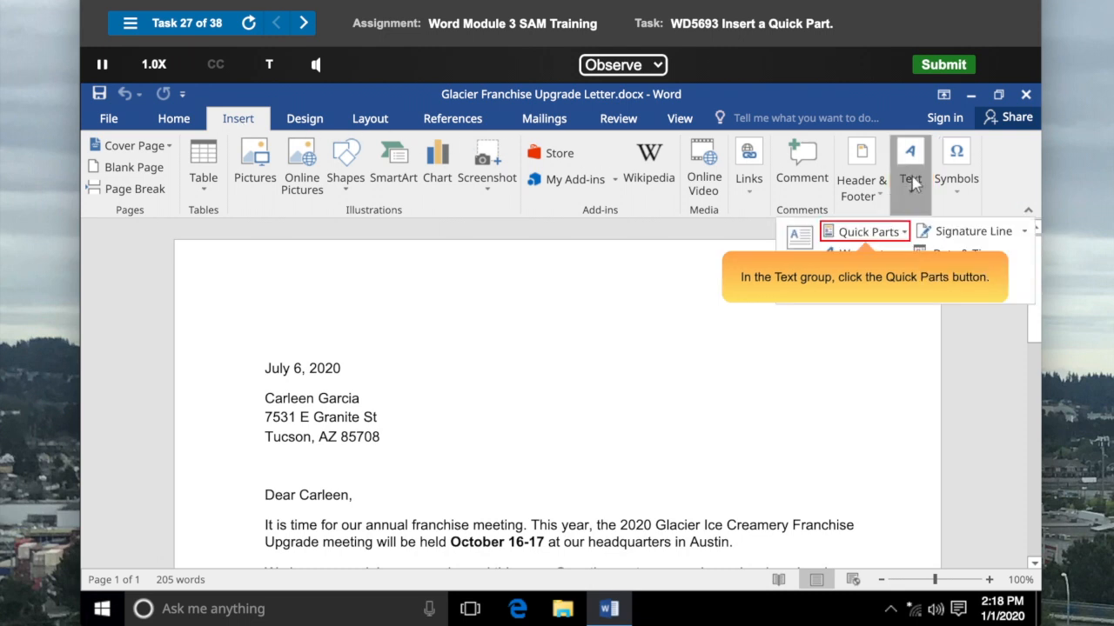
pyautogui.click(868, 235)
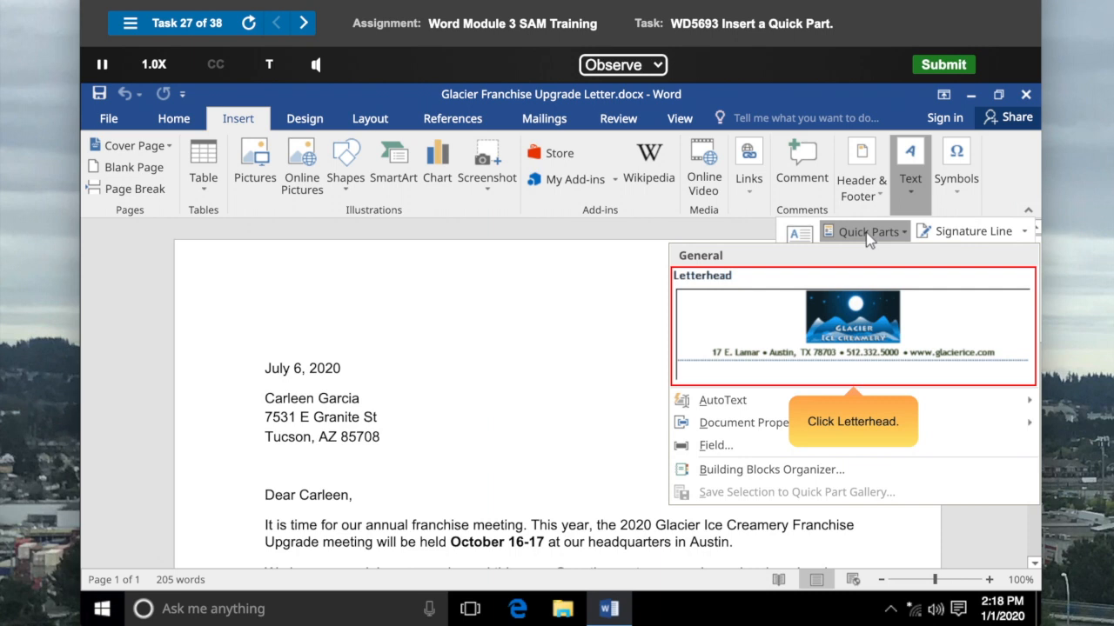
pyautogui.click(856, 334)
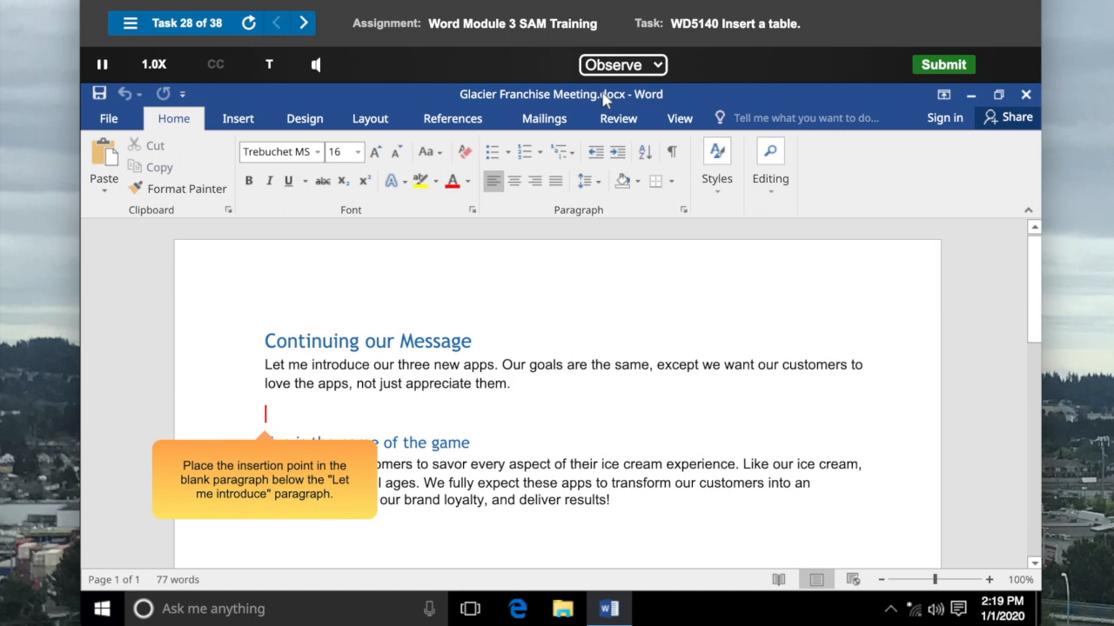
# Step: Insert a table with 4 columns and 3 rows in the blank paragraph below the "Let me introduce" paragraph
pyautogui.click(266, 415)
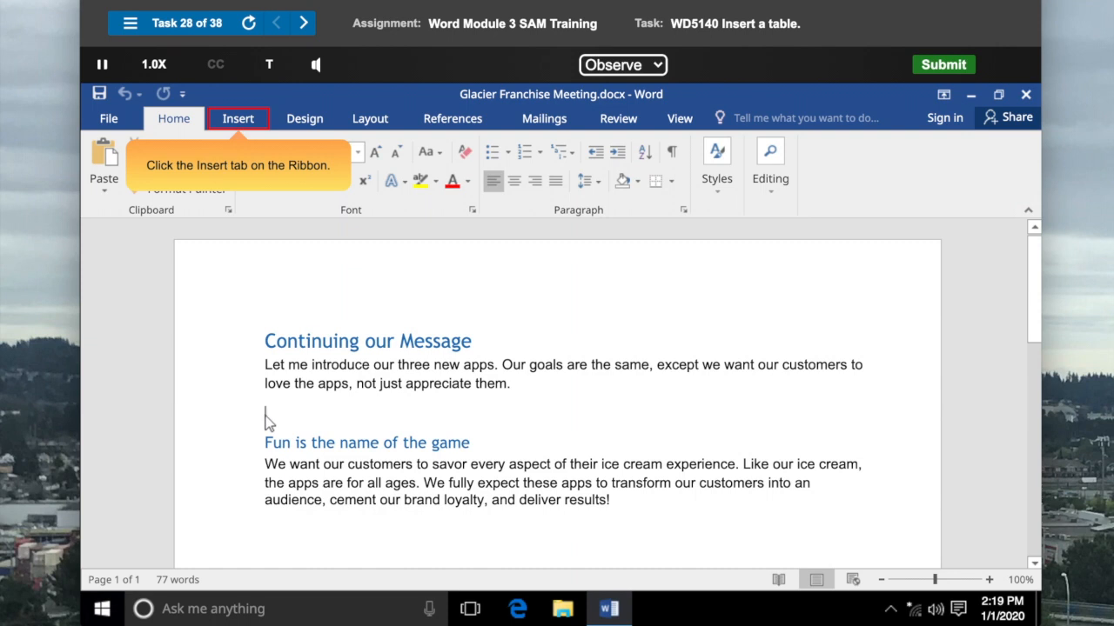
pyautogui.click(238, 120)
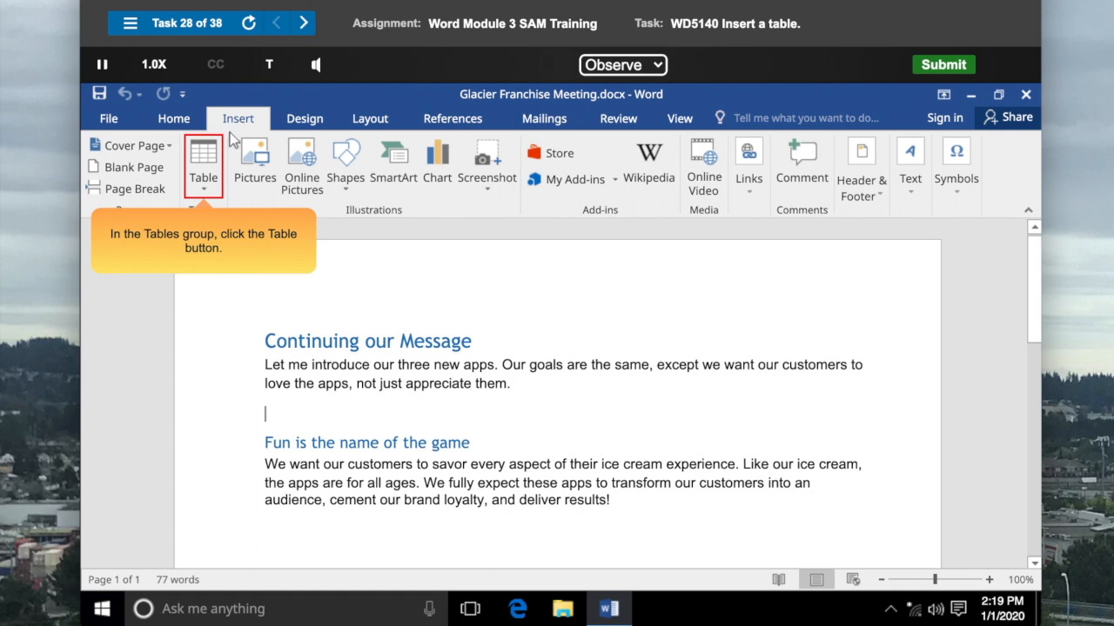
pyautogui.click(207, 176)
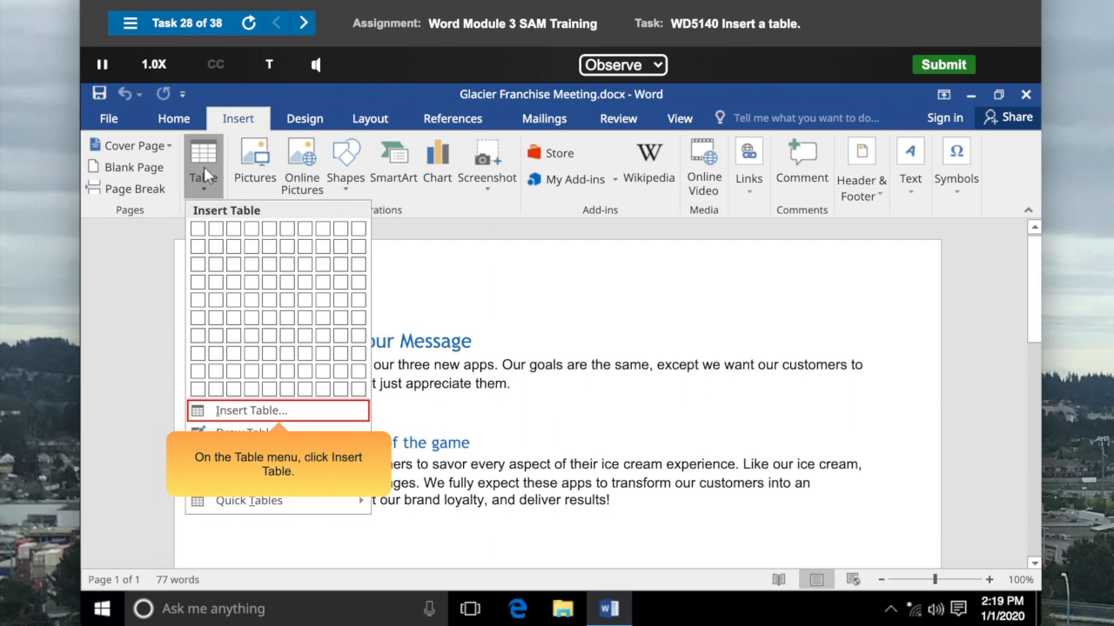
pyautogui.click(280, 413)
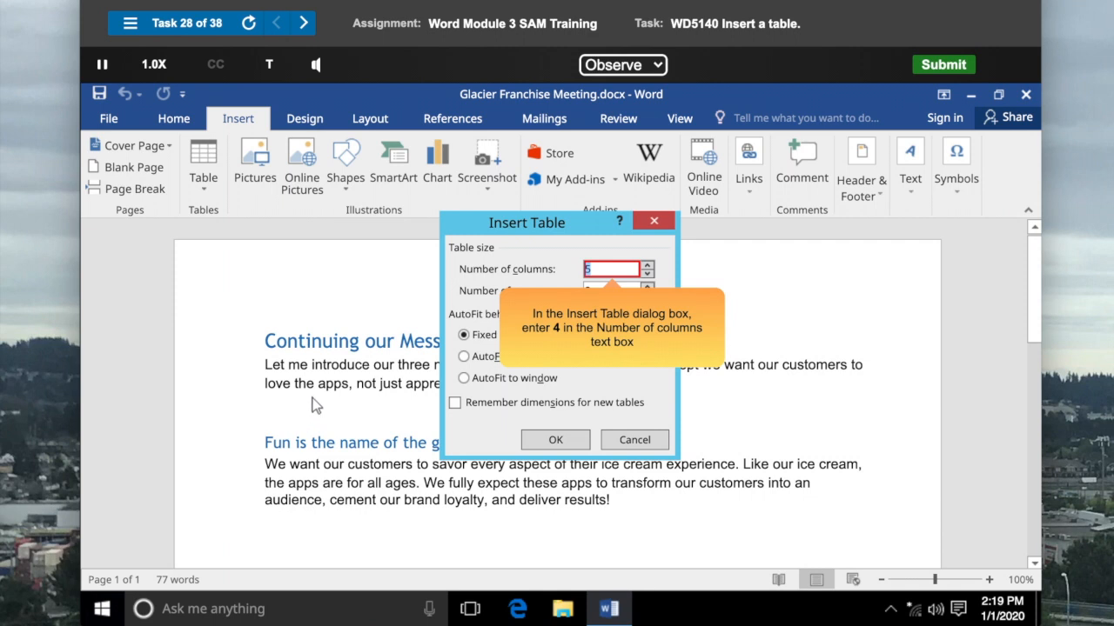
pyautogui.write('4')
pyautogui.press('Tab')
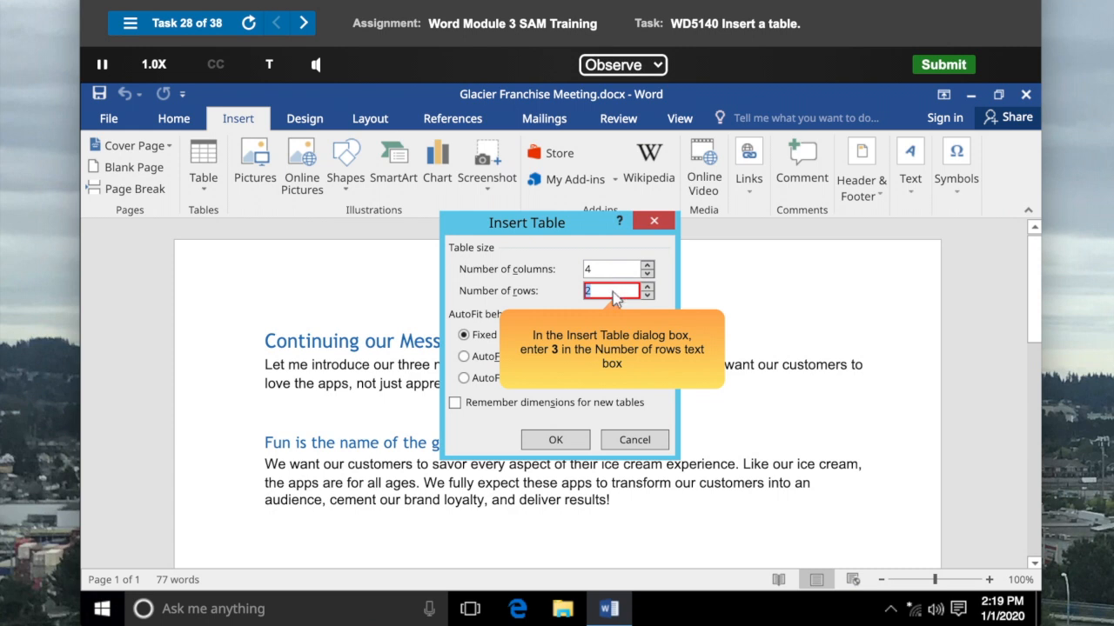
pyautogui.write('3')
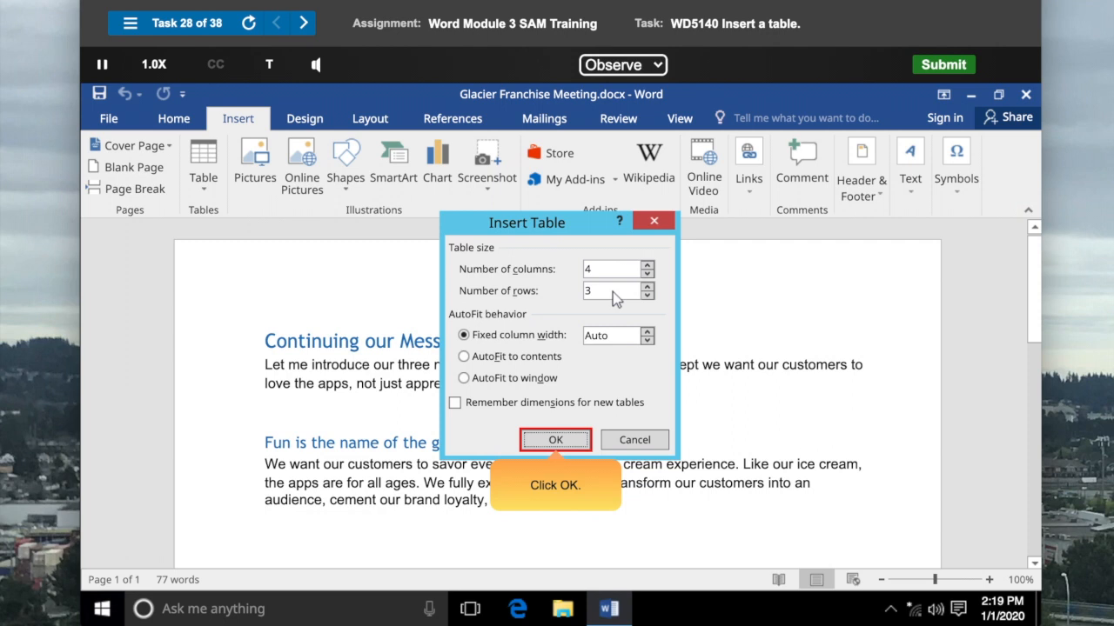
pyautogui.click(555, 440)
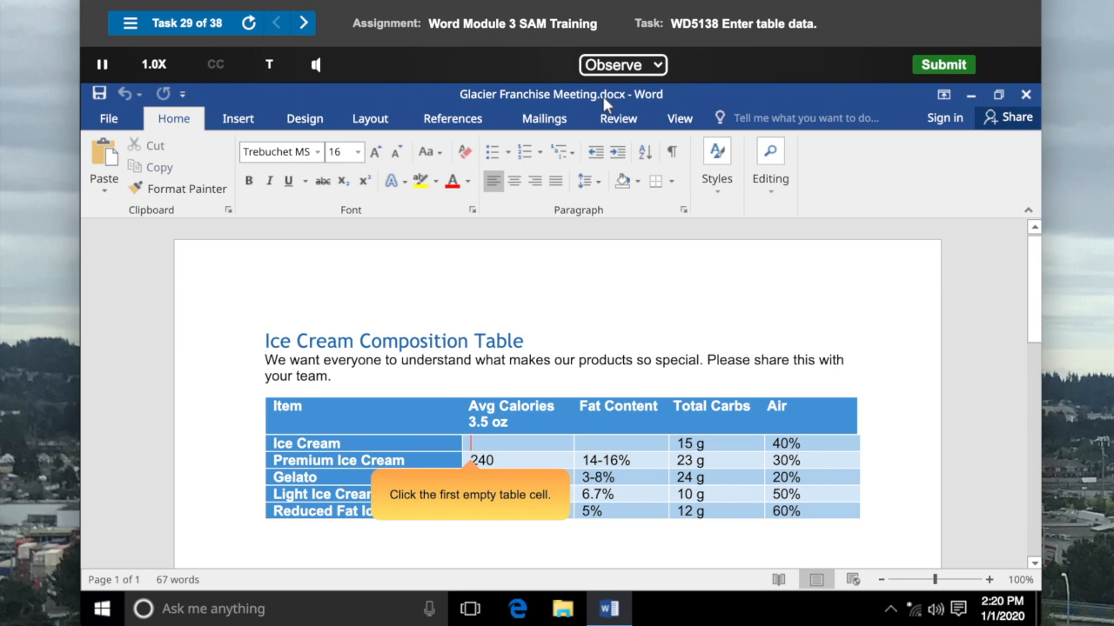
# Step: Fill the two empty cells of the Ice Cream row with 200 for average calories and 10% for fat content
pyautogui.click(469, 444)
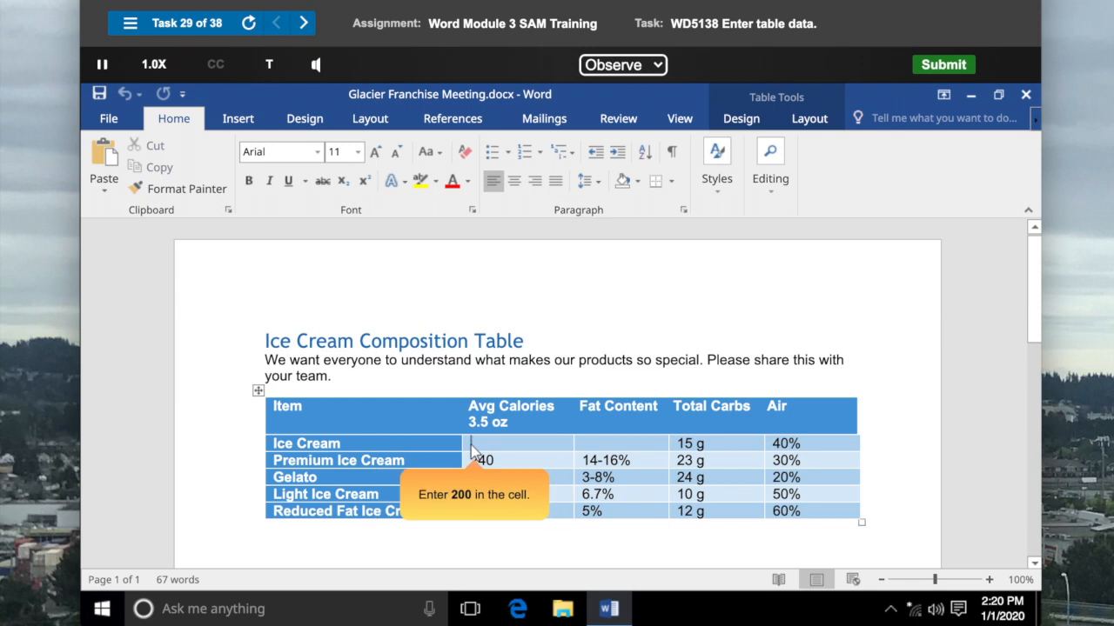
pyautogui.write('200')
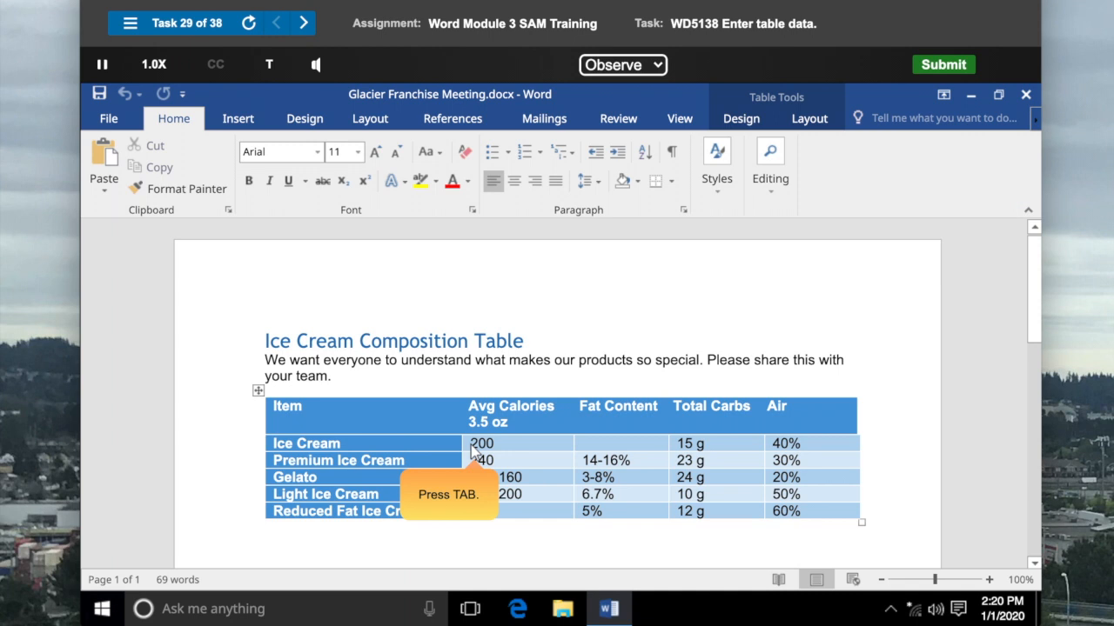
pyautogui.press('Tab')
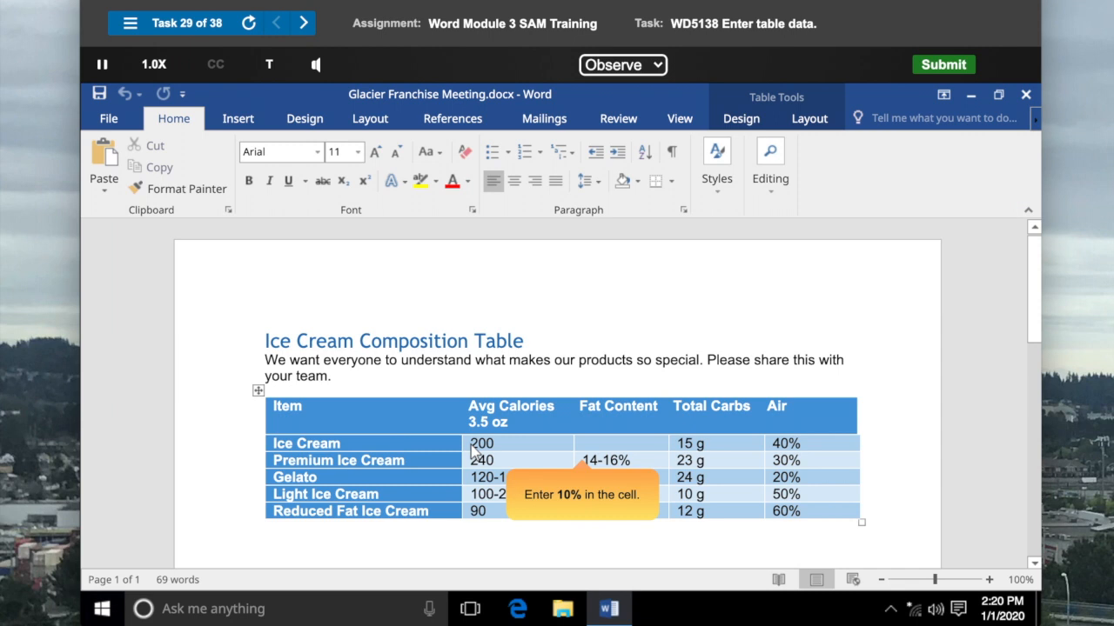
pyautogui.write('10%')
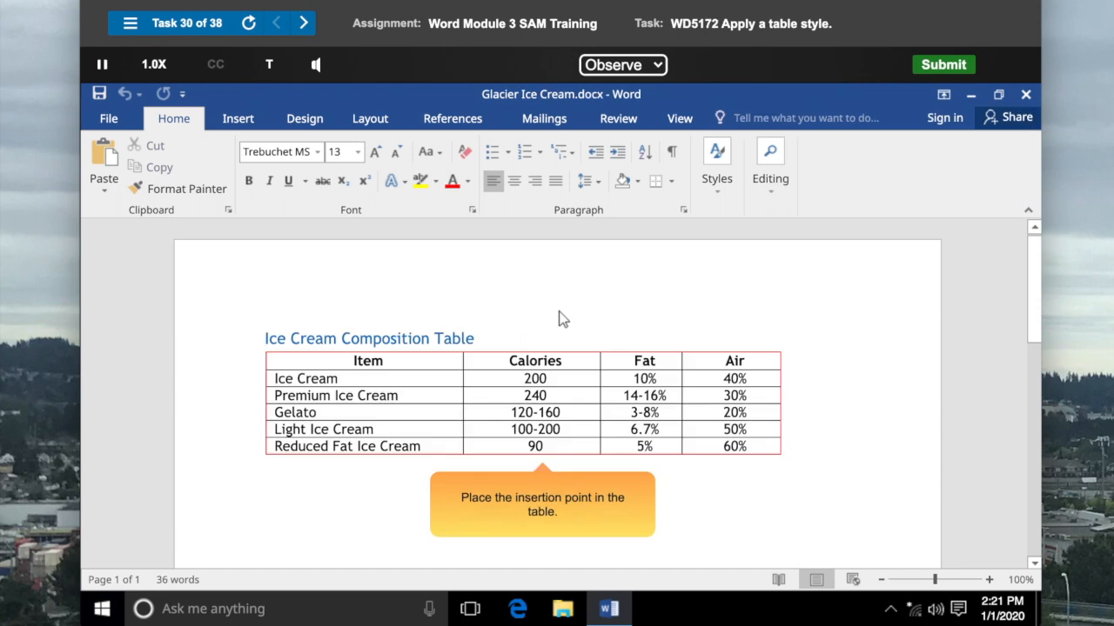
# Step: Apply the blue table style in the third row, seventh column of the Grid Tables group to the Ice Cream Composition Table
pyautogui.click(511, 413)
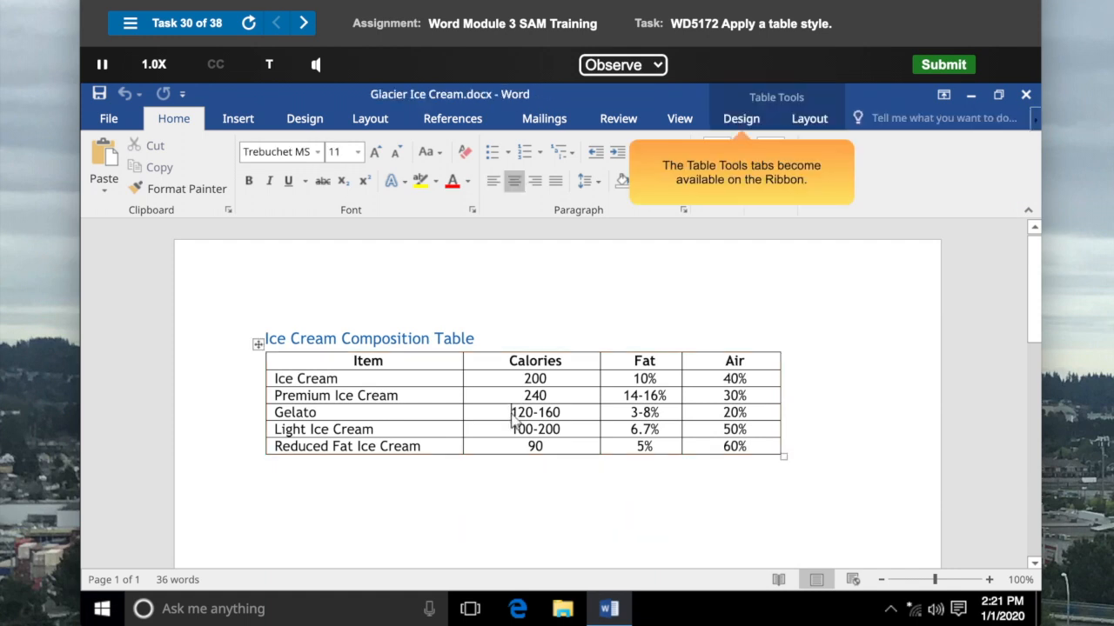
pyautogui.click(741, 120)
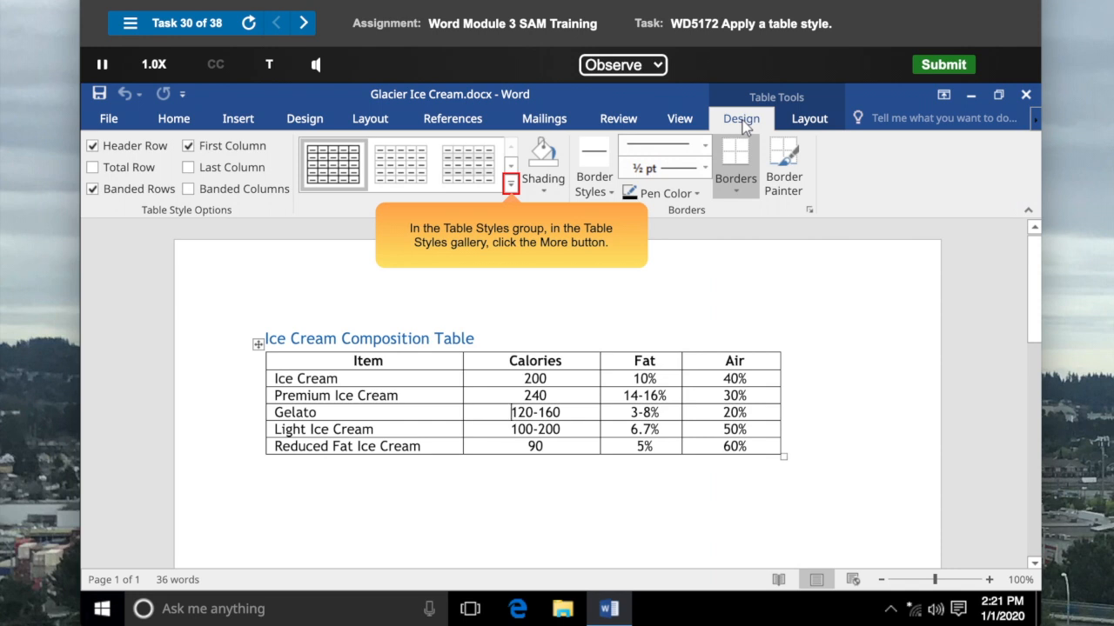
pyautogui.click(511, 185)
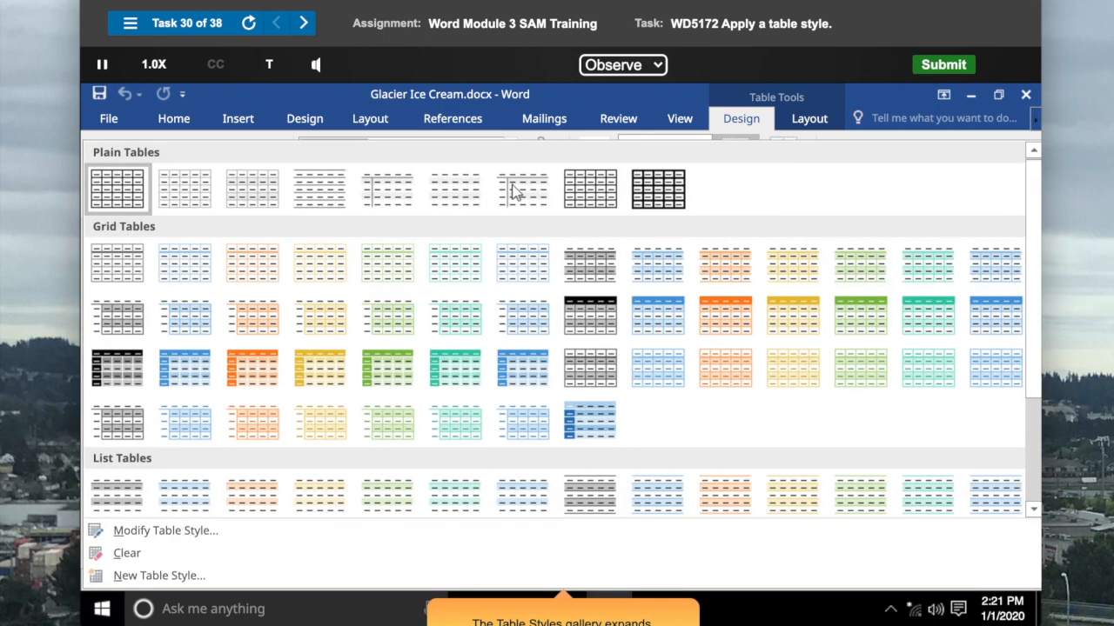
pyautogui.click(525, 376)
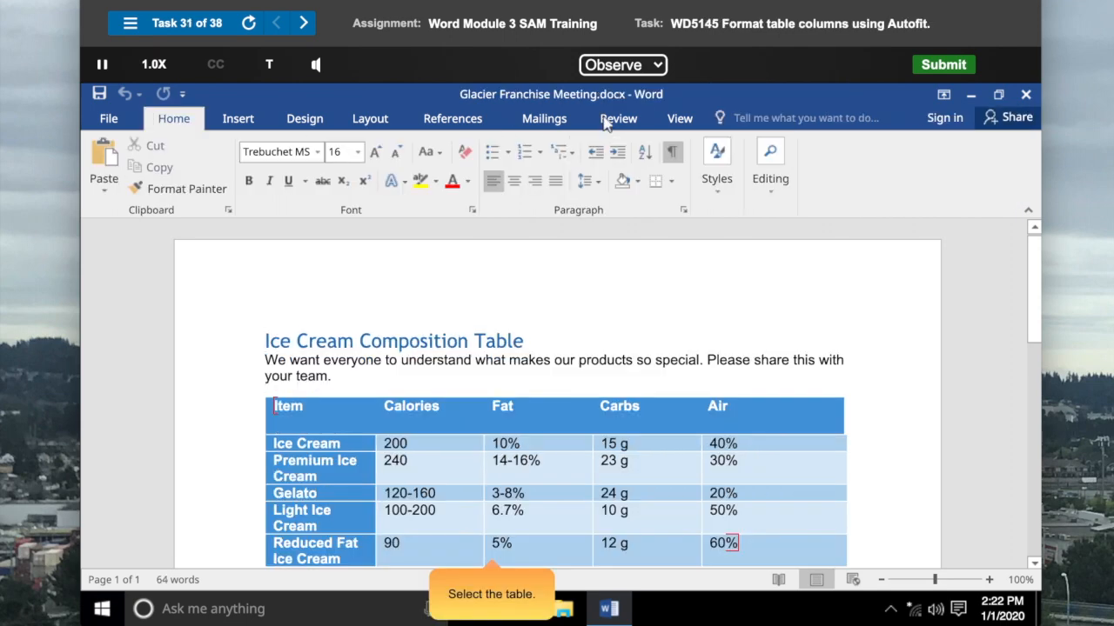
# Step: Resize the columns of the whole Ice Cream Composition Table with AutoFit Contents
pyautogui.click(276, 414)
pyautogui.moveTo(405, 445); pyautogui.dragTo(741, 550)
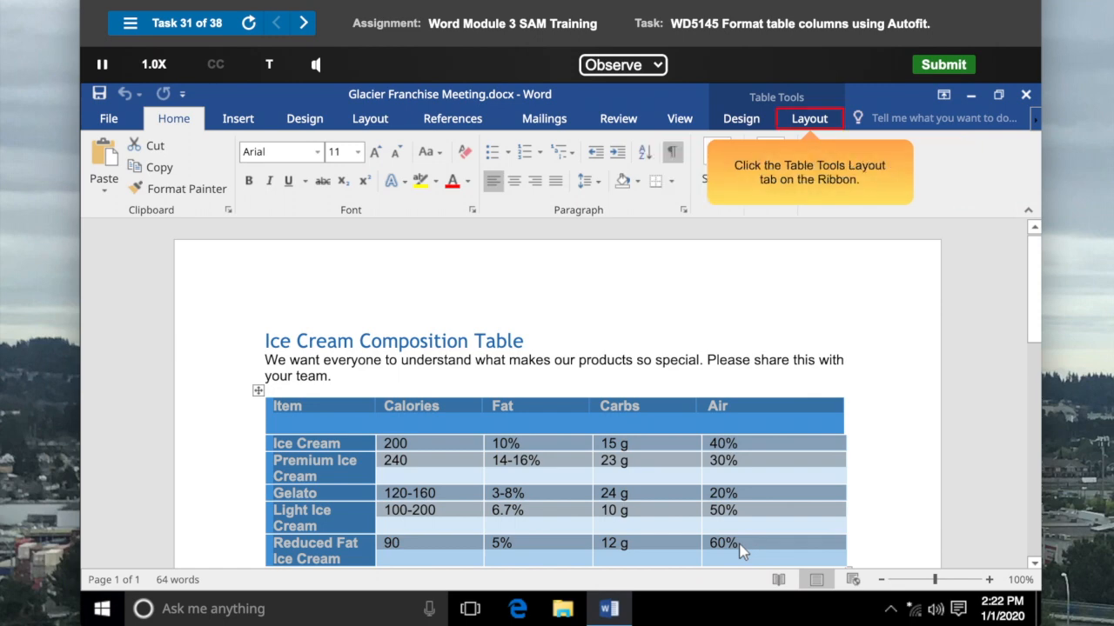
pyautogui.click(811, 122)
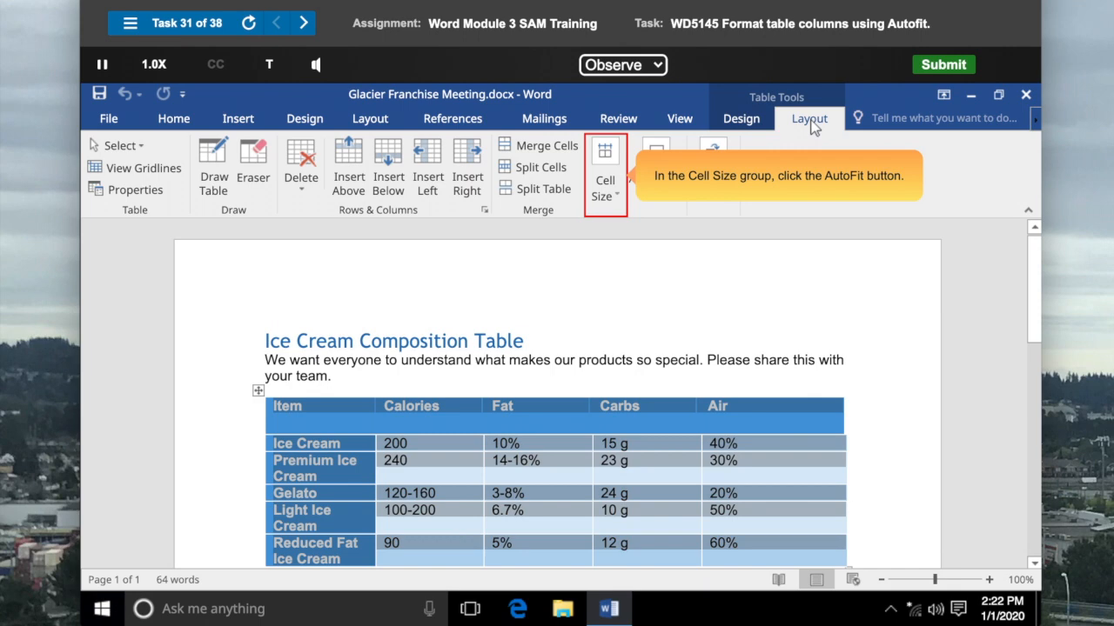
pyautogui.click(606, 181)
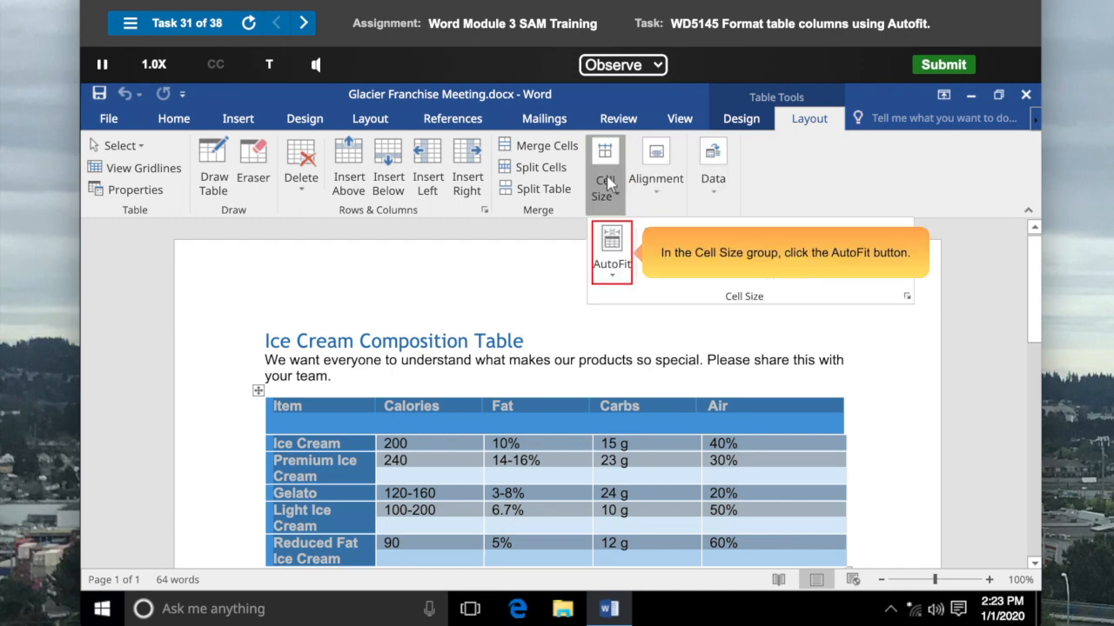
pyautogui.click(613, 259)
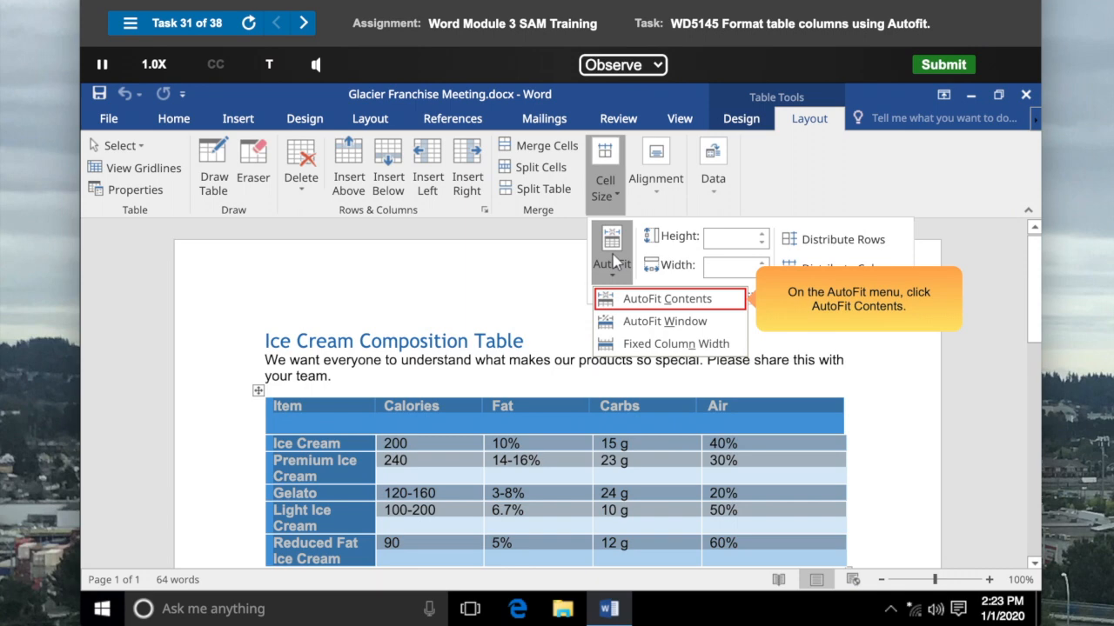
pyautogui.click(671, 301)
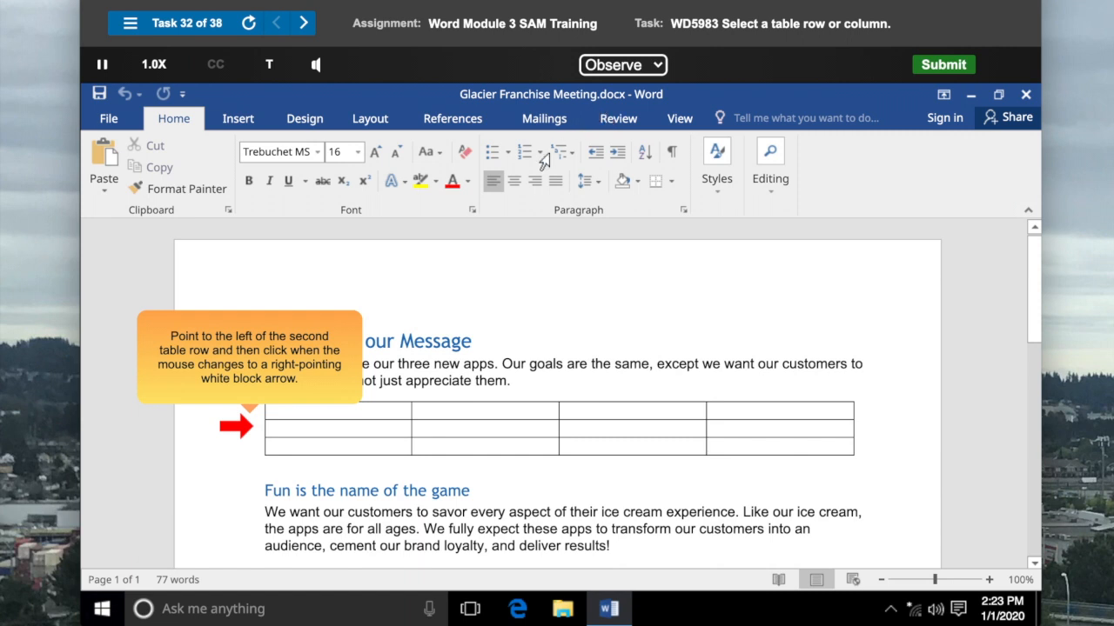
# Step: Select the second row of the empty table above the "Fun is the name of the game" heading
pyautogui.click(222, 435)
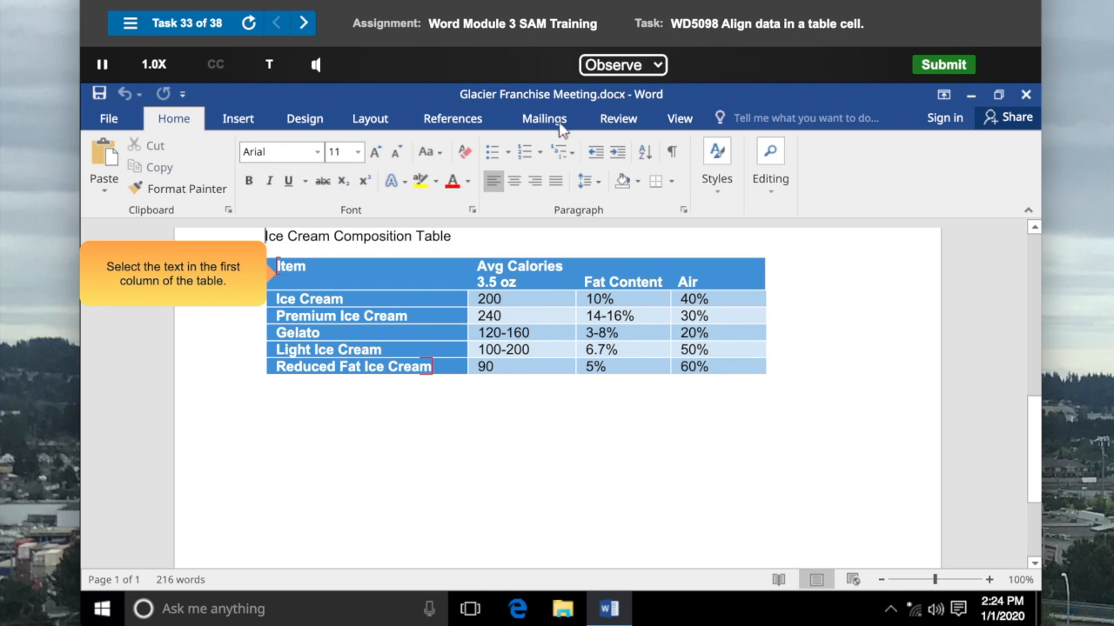
# Step: Align the text in the first column of the Ice Cream Composition Table to the bottom right of its cells
pyautogui.moveTo(279, 271); pyautogui.dragTo(435, 376)
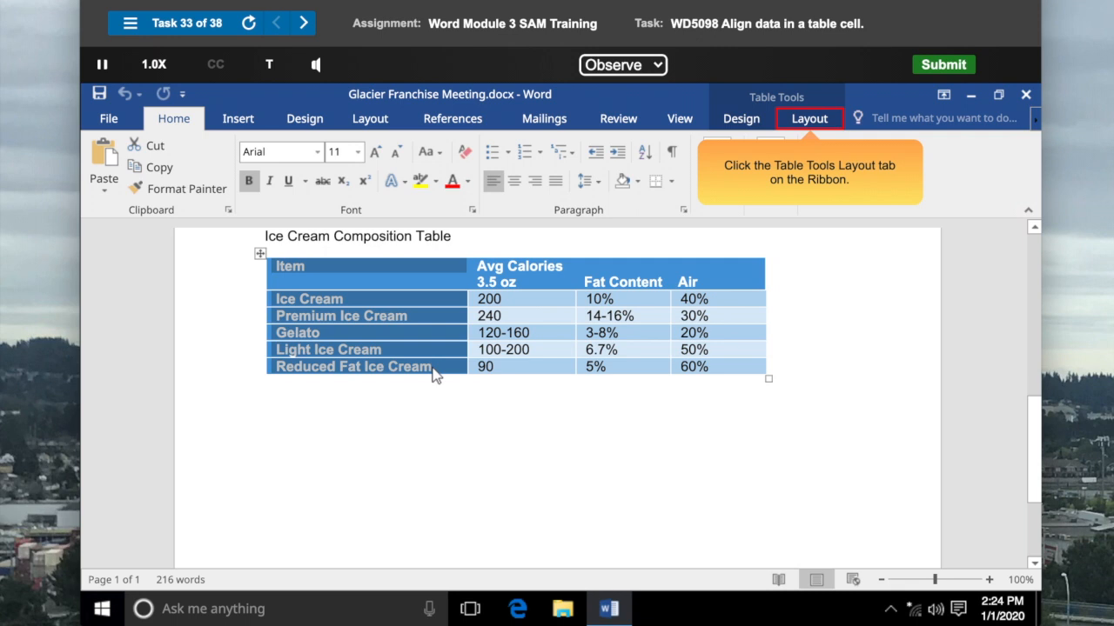
pyautogui.click(812, 123)
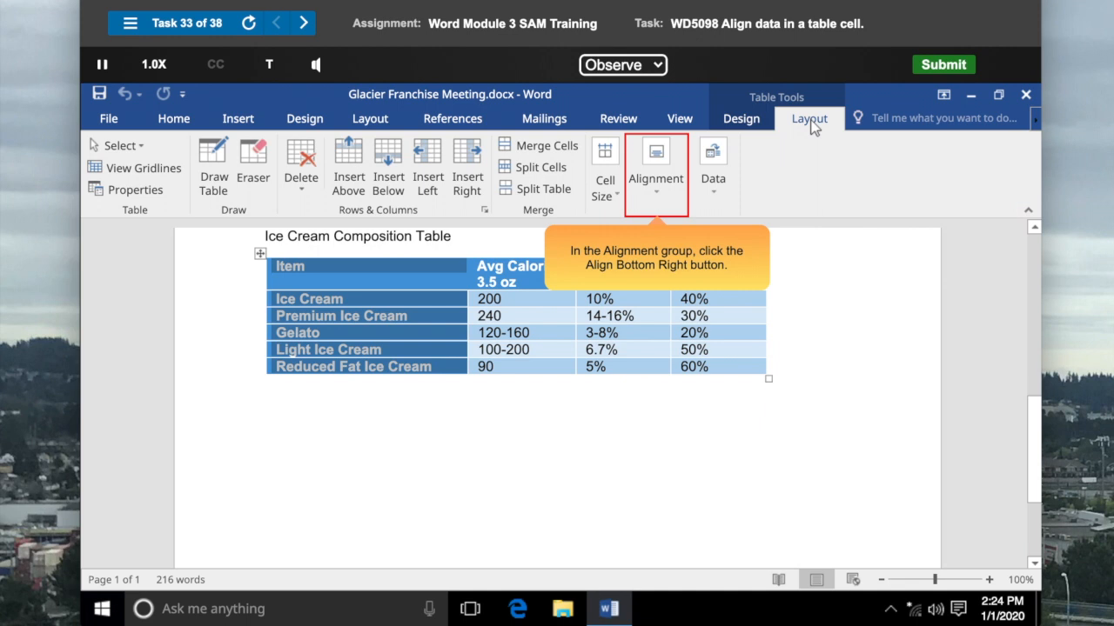
pyautogui.click(658, 181)
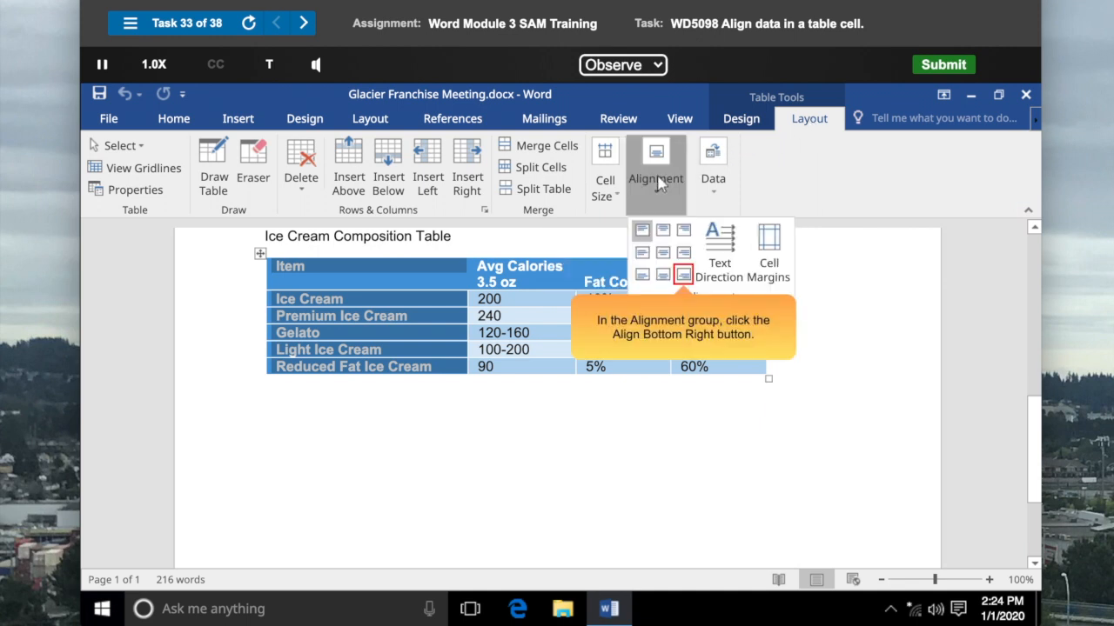
pyautogui.click(684, 275)
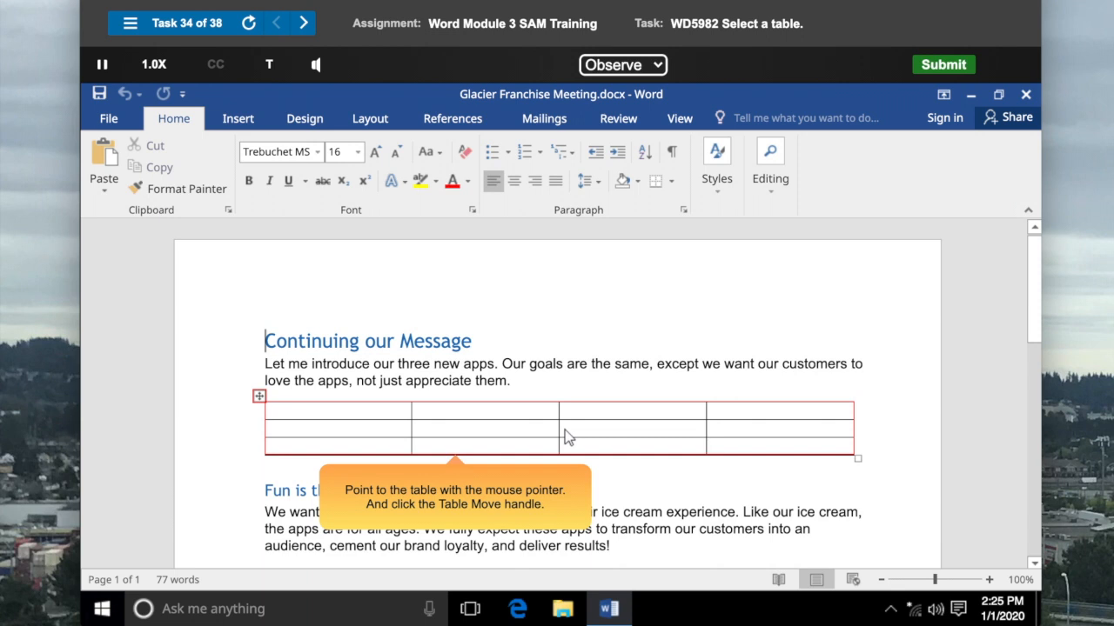
# Step: Select the entire empty table under the "Continuing our Message" paragraph
pyautogui.click(259, 397)
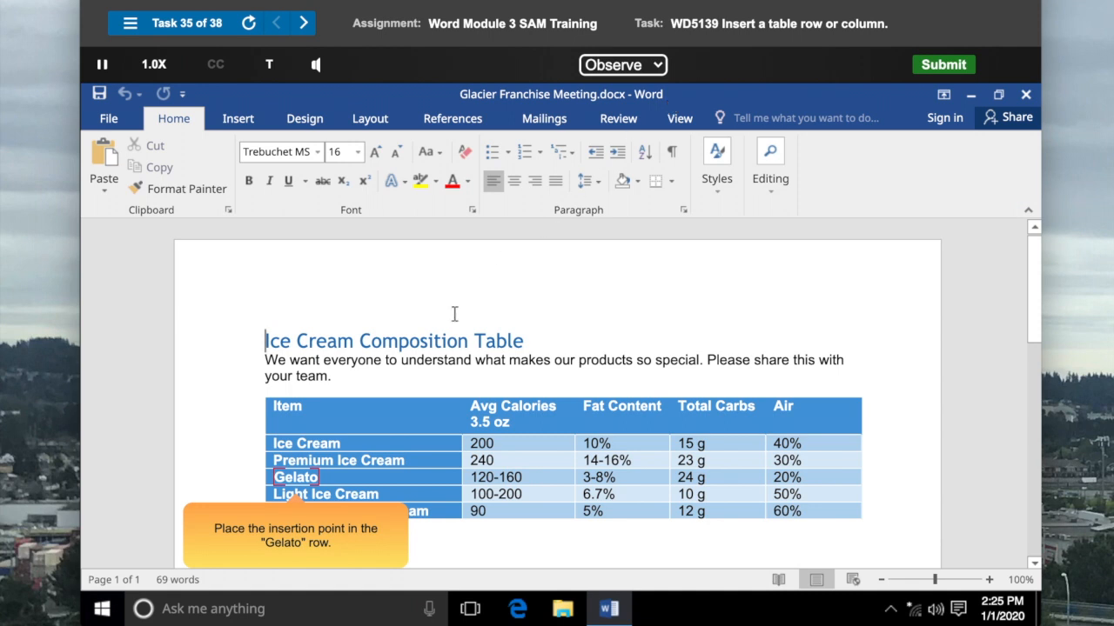
# Step: Insert a blank row above the Gelato row and a blank column between the Total Carbs and Air columns
pyautogui.click(293, 478)
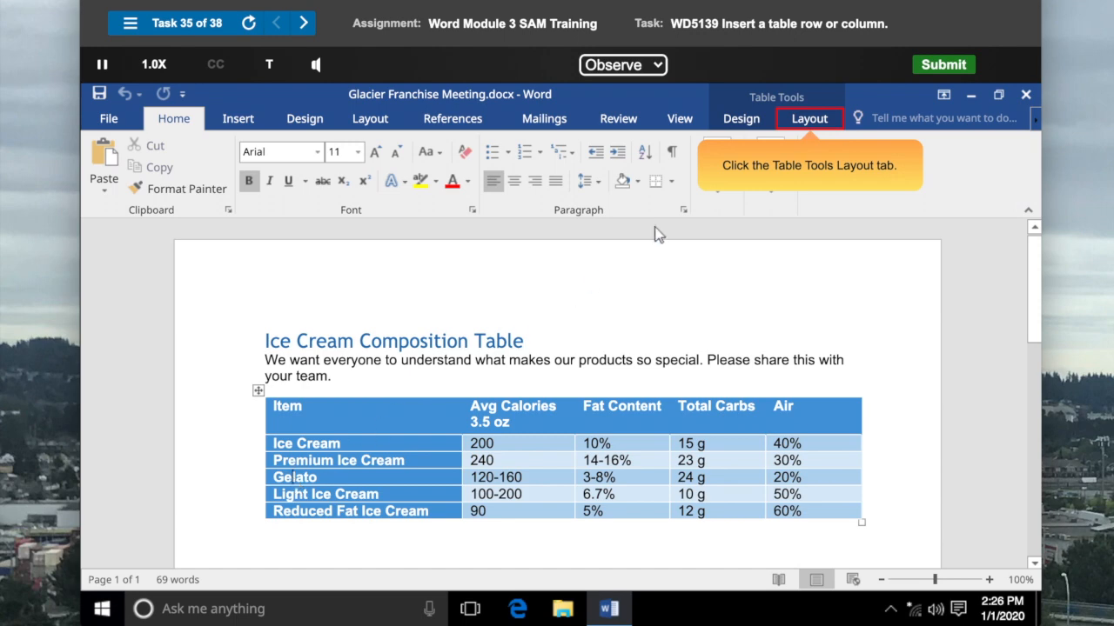
pyautogui.click(811, 122)
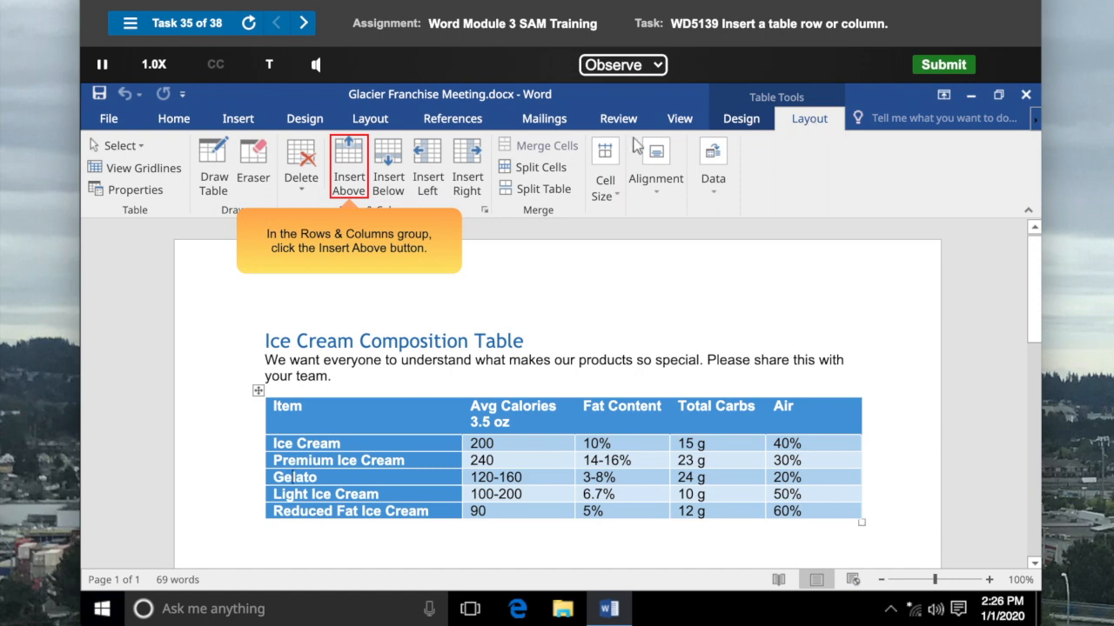
pyautogui.click(349, 170)
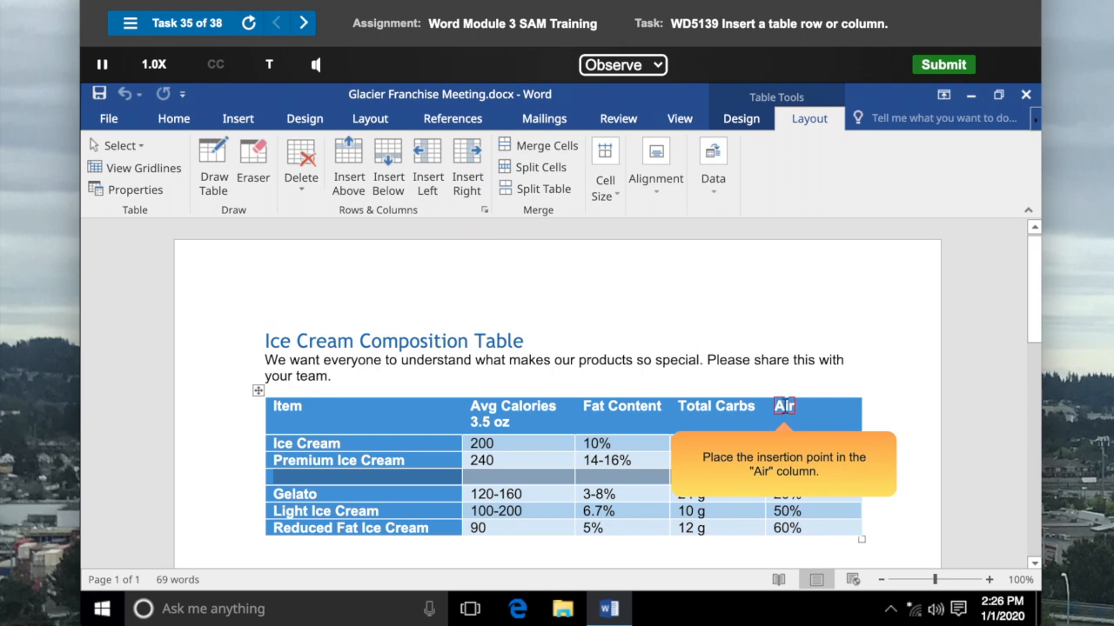
pyautogui.click(786, 411)
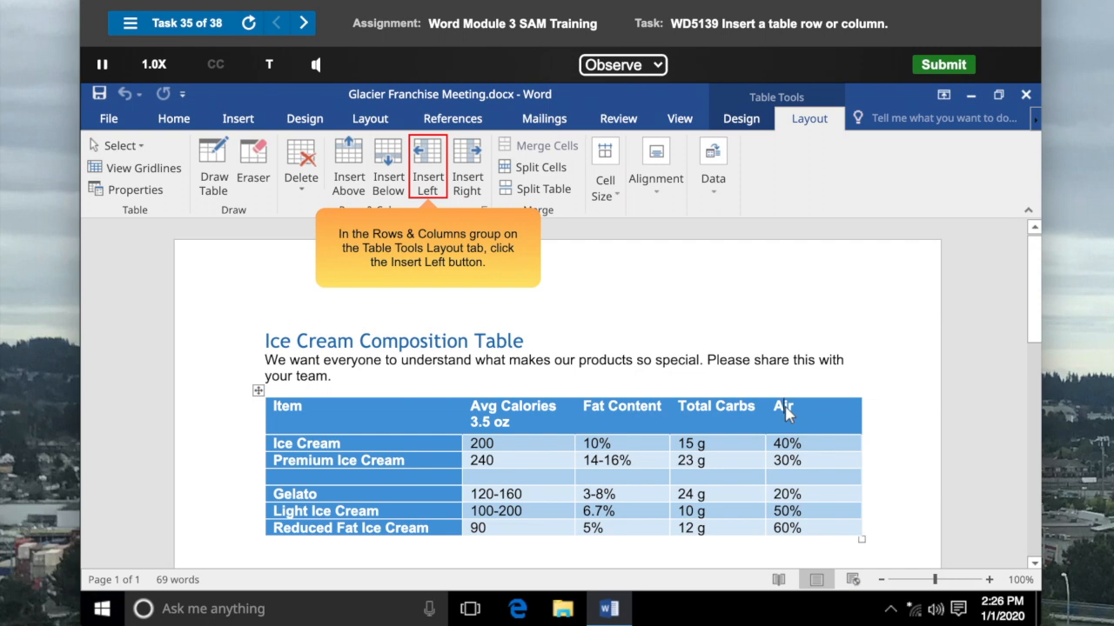
pyautogui.click(428, 174)
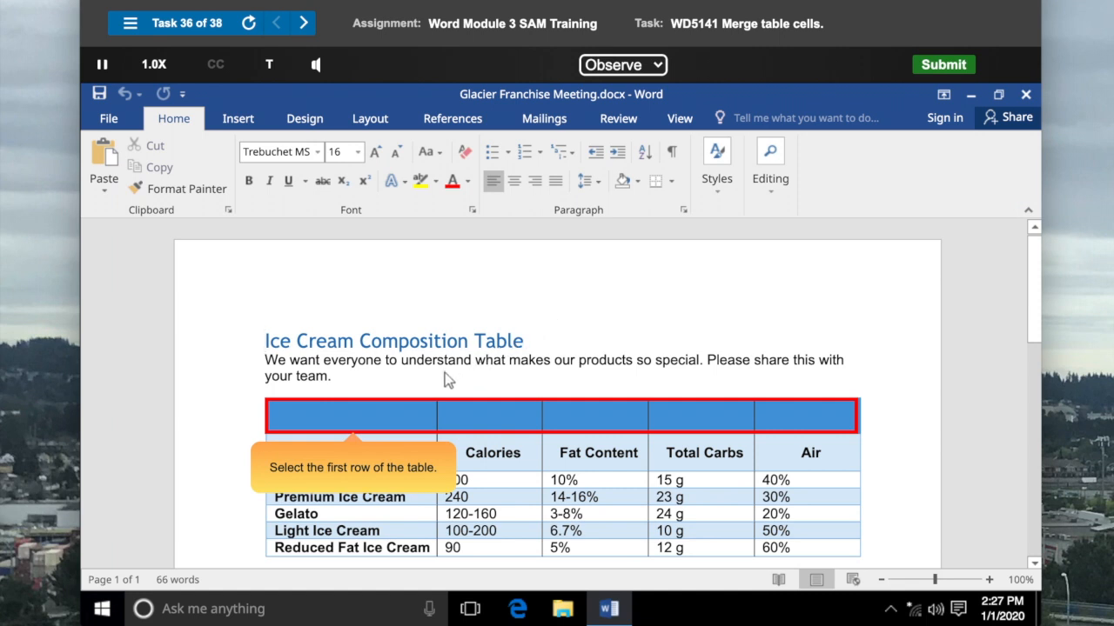
# Step: Merge all the cells in the empty first row of the Ice Cream Composition Table into one cell
pyautogui.moveTo(359, 418); pyautogui.dragTo(812, 421)
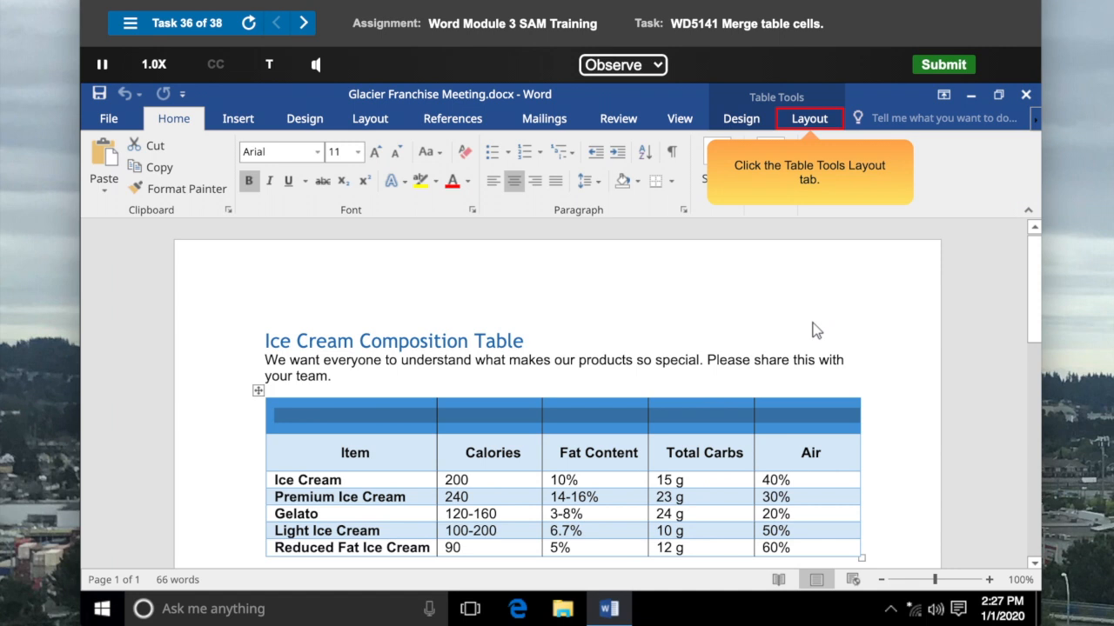
pyautogui.click(811, 122)
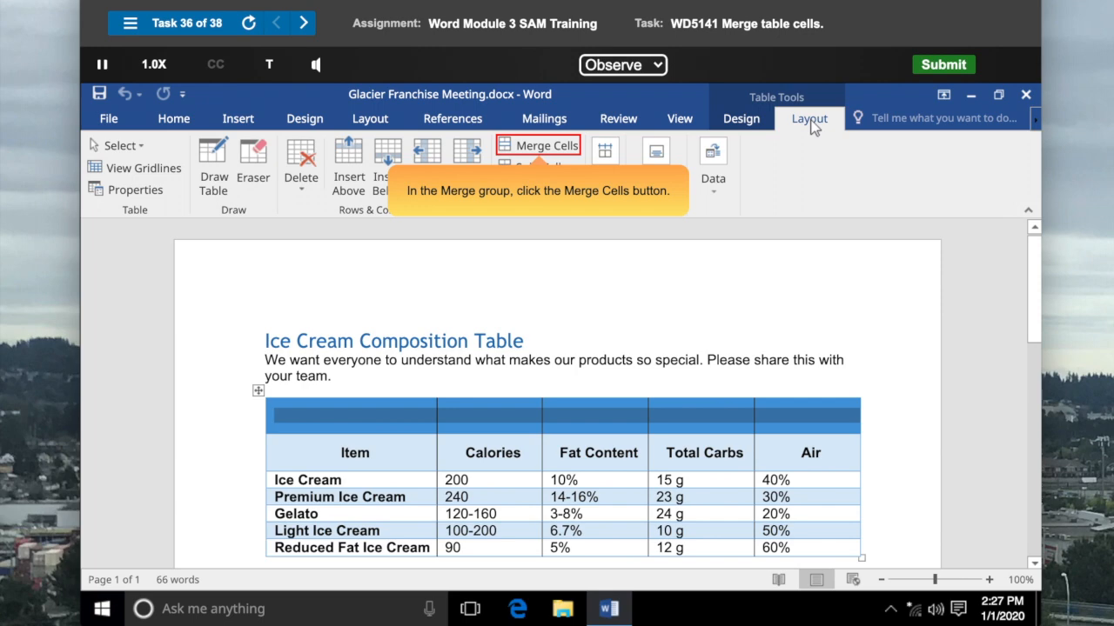
pyautogui.click(541, 149)
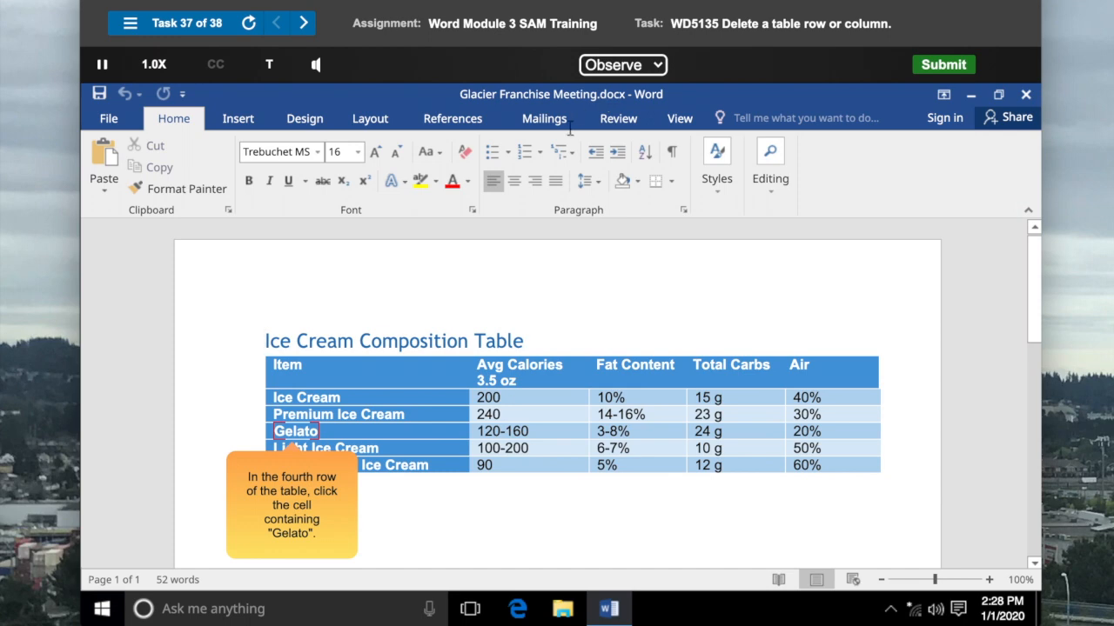
# Step: Delete the Gelato row from the Ice Cream Composition Table
pyautogui.click(294, 434)
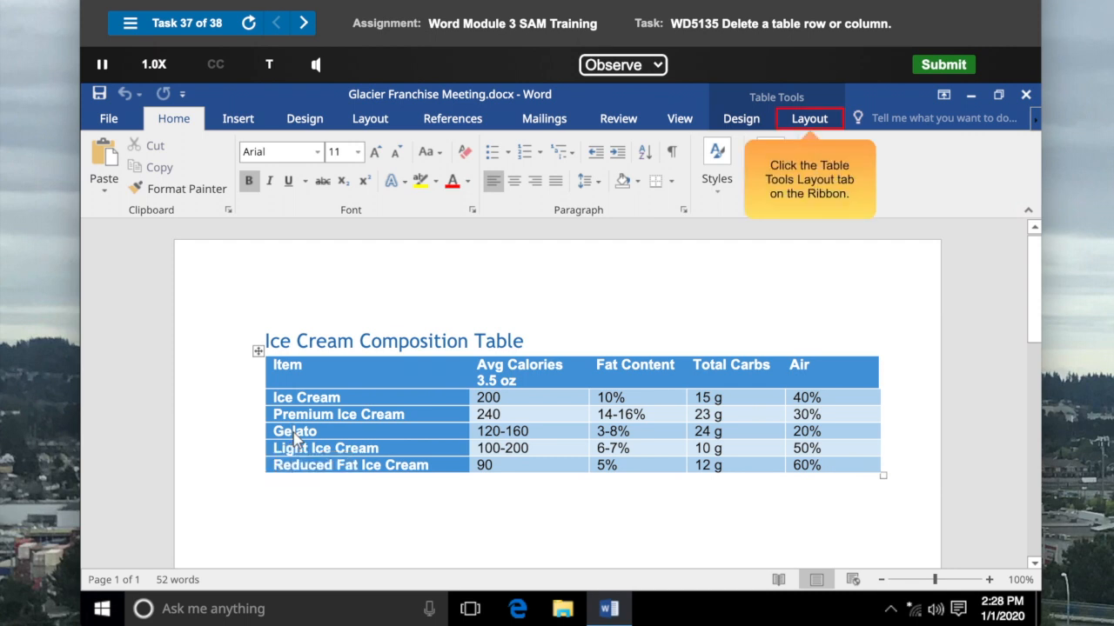
pyautogui.click(811, 124)
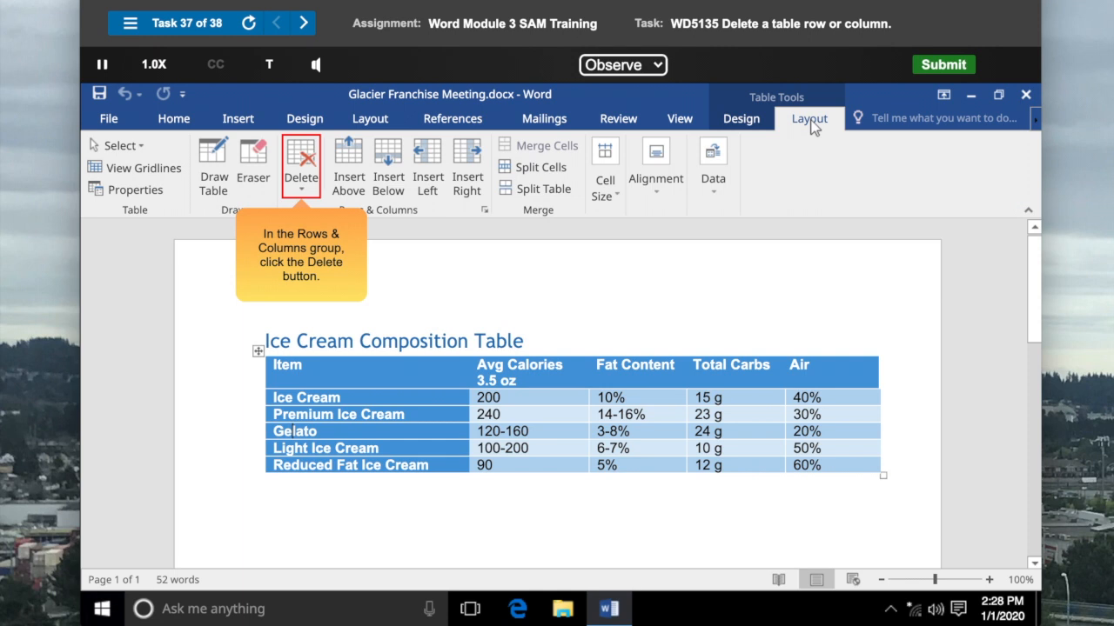
pyautogui.click(305, 174)
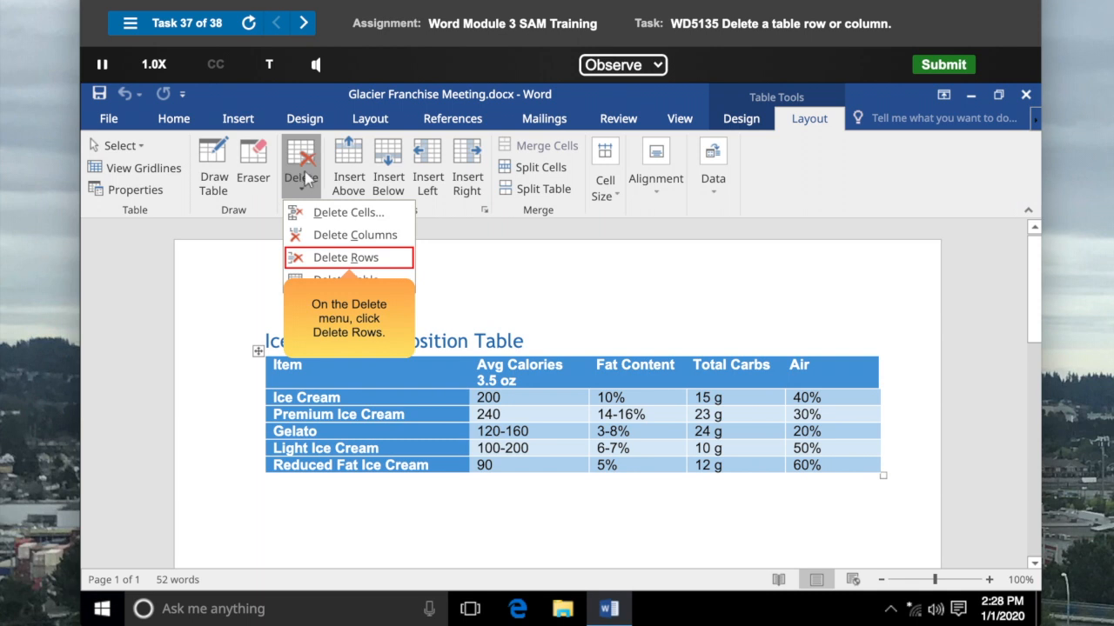
pyautogui.click(353, 258)
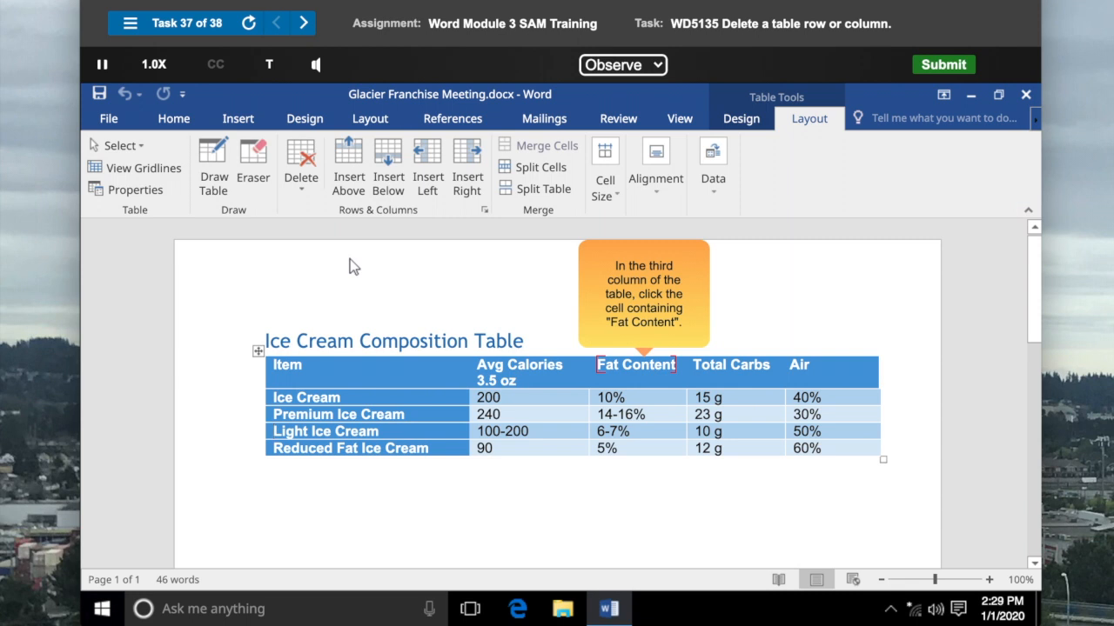
# Step: Delete the Fat Content column from the Ice Cream Composition Table
pyautogui.click(633, 366)
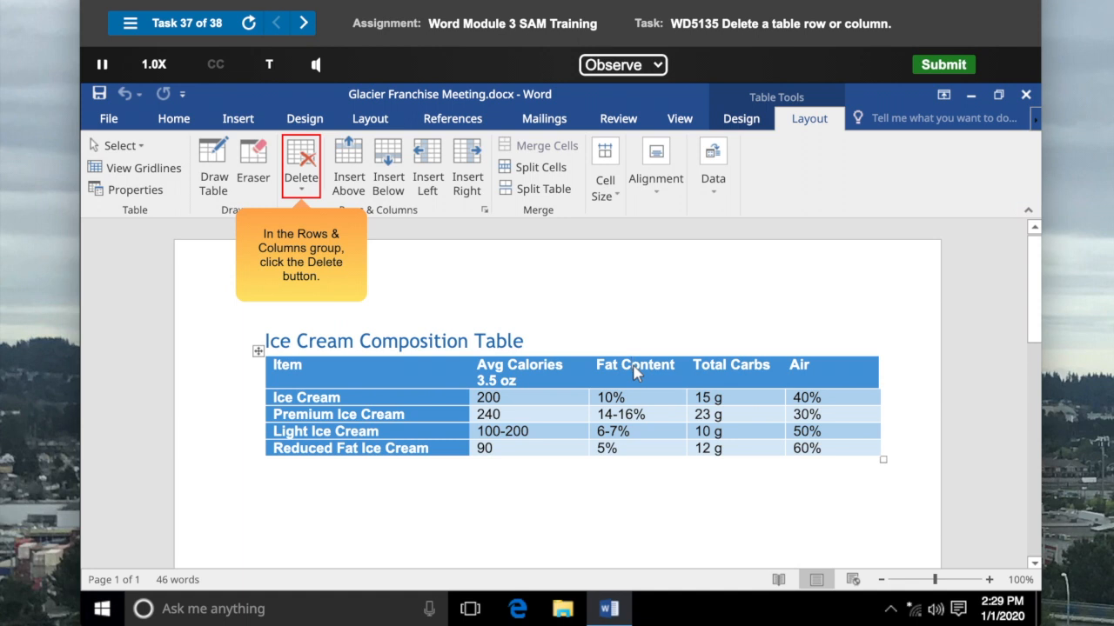
pyautogui.click(301, 165)
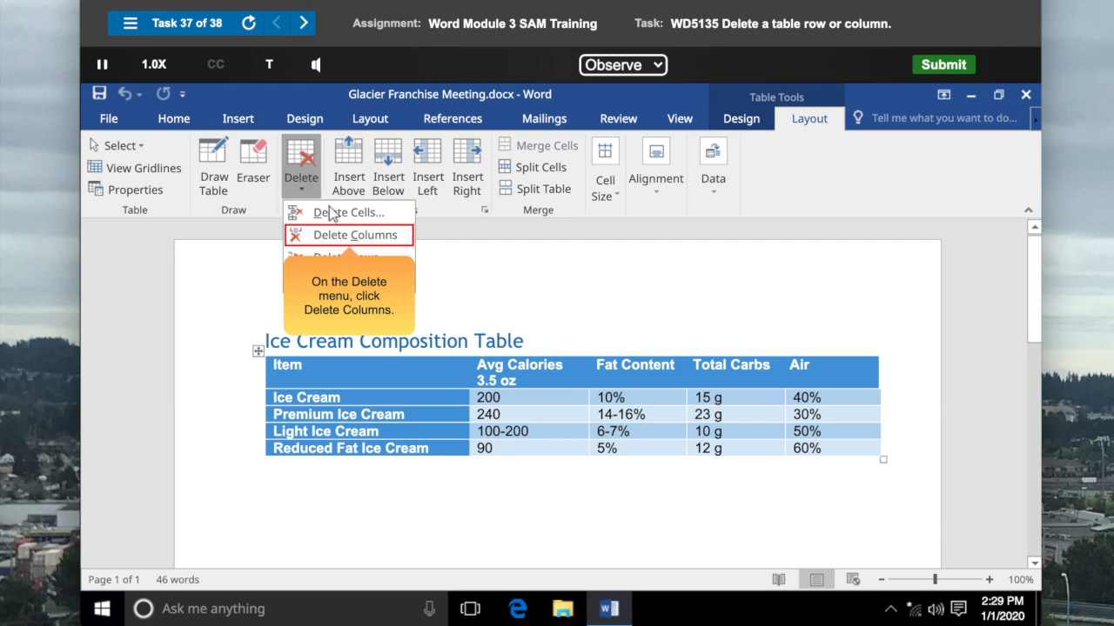
pyautogui.click(352, 235)
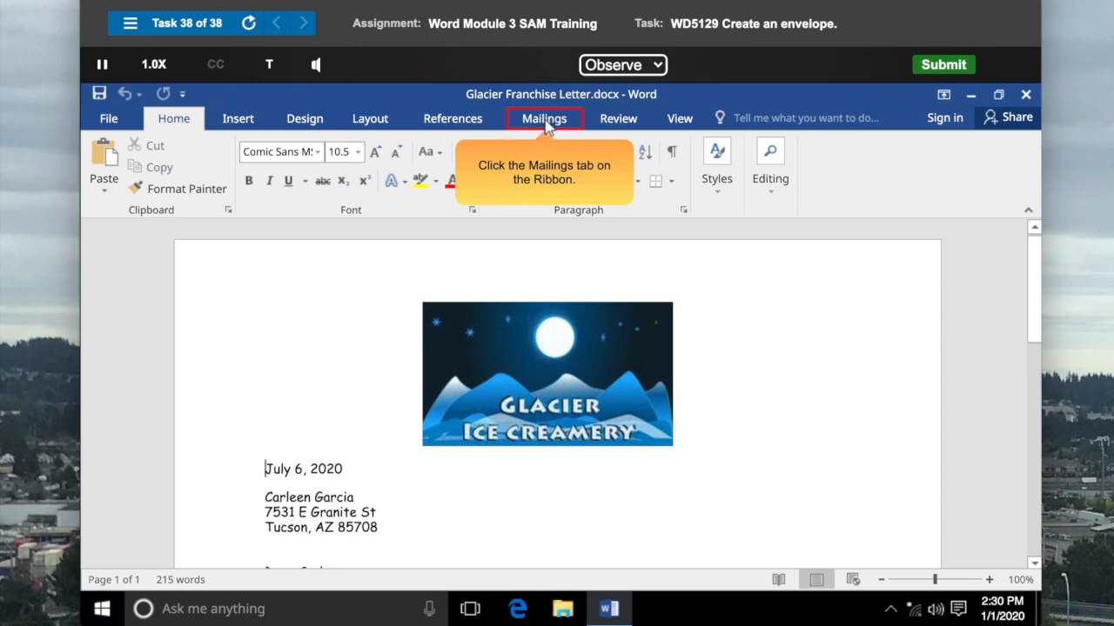
# Step: Create and print an envelope with the letter's delivery address, and confirm submission of the SAM assignment
pyautogui.click(545, 120)
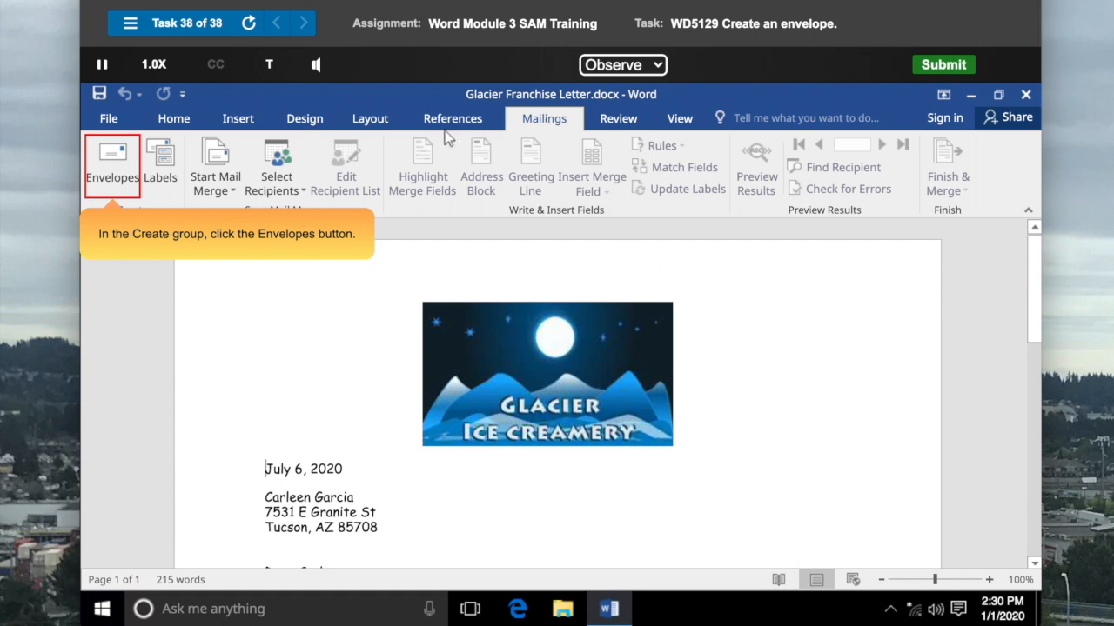
pyautogui.click(113, 174)
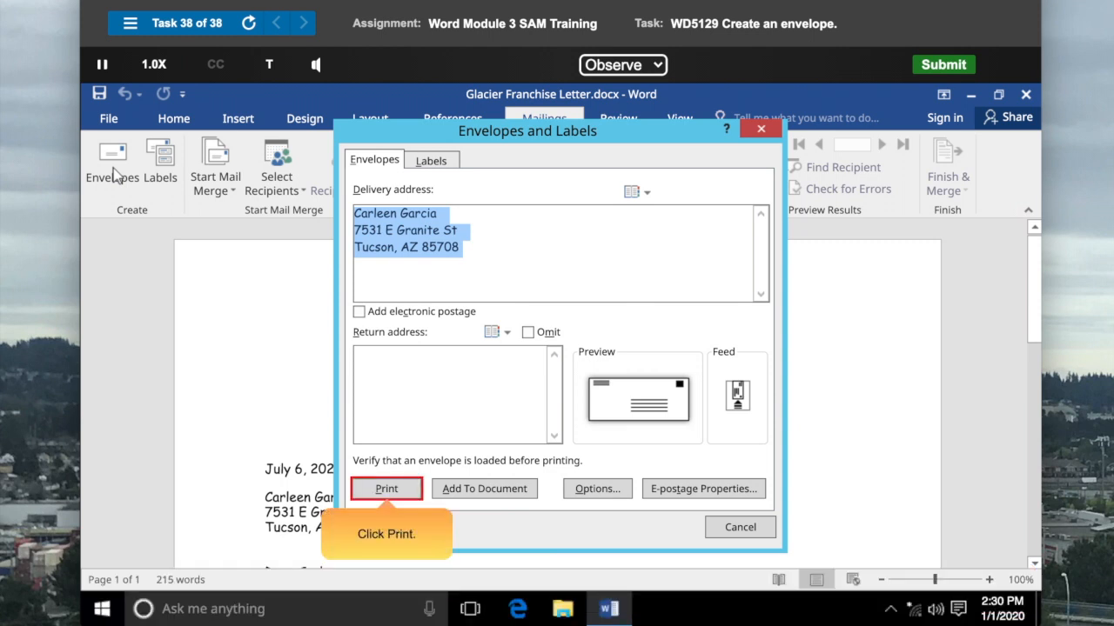
pyautogui.click(388, 489)
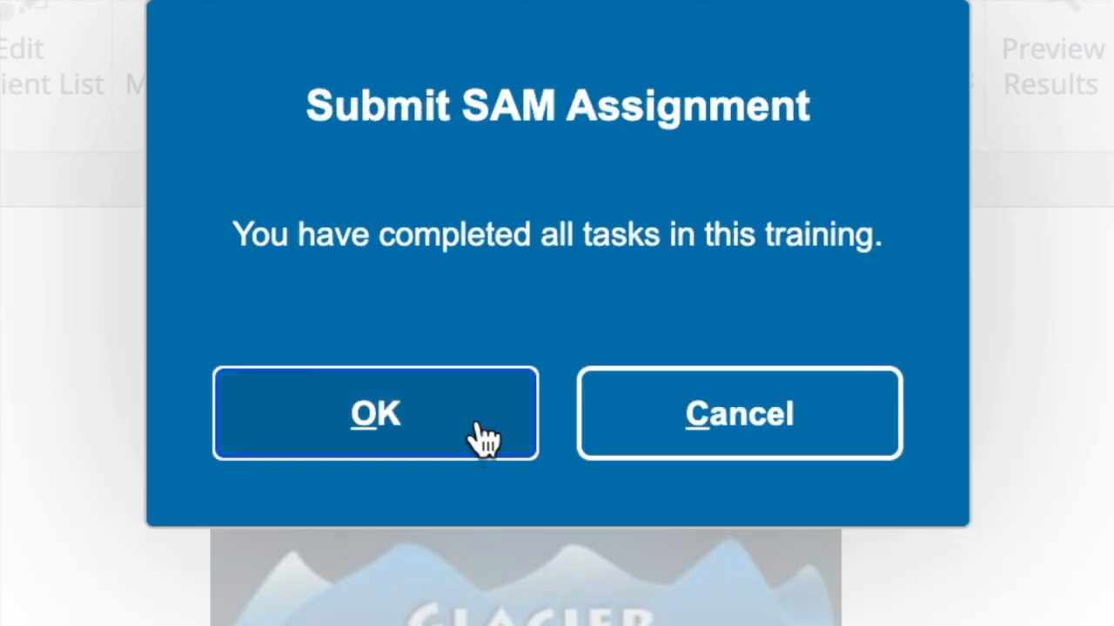
pyautogui.click(477, 426)
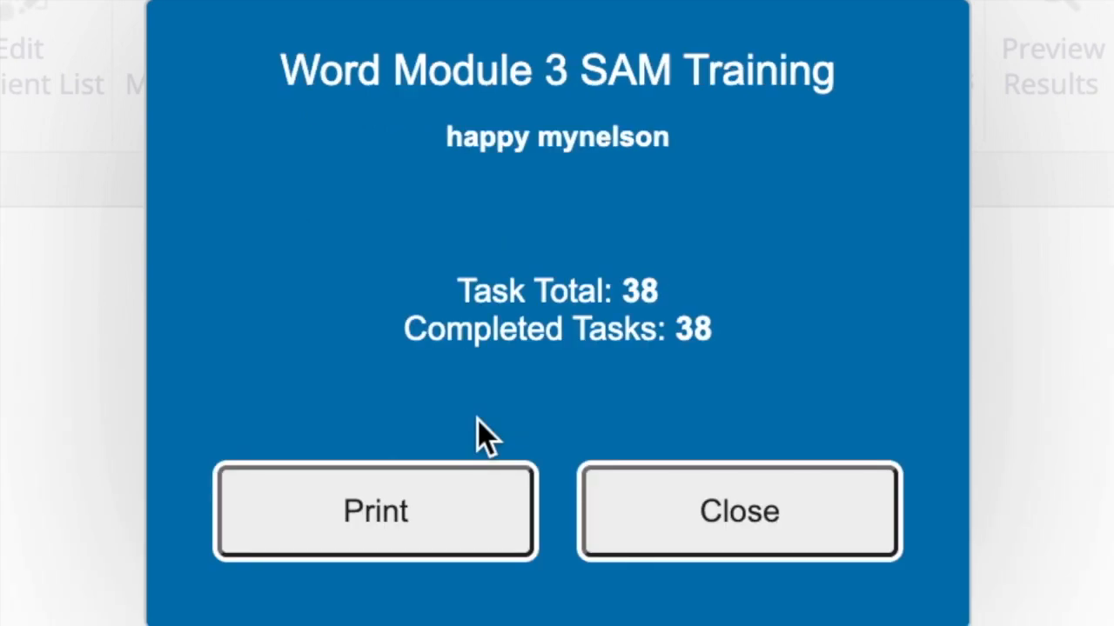